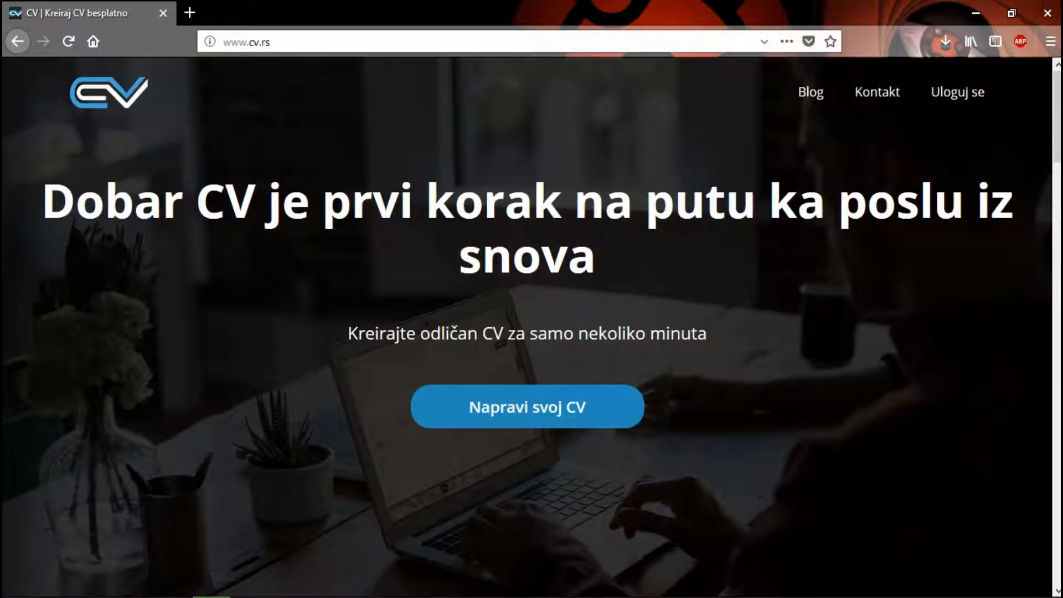
Step: Examine the CV site's home page, including the creation steps, the about section and the tagline under the headline
scroll(532, 327, "down", 5)
scroll(531, 327, "up", 5)
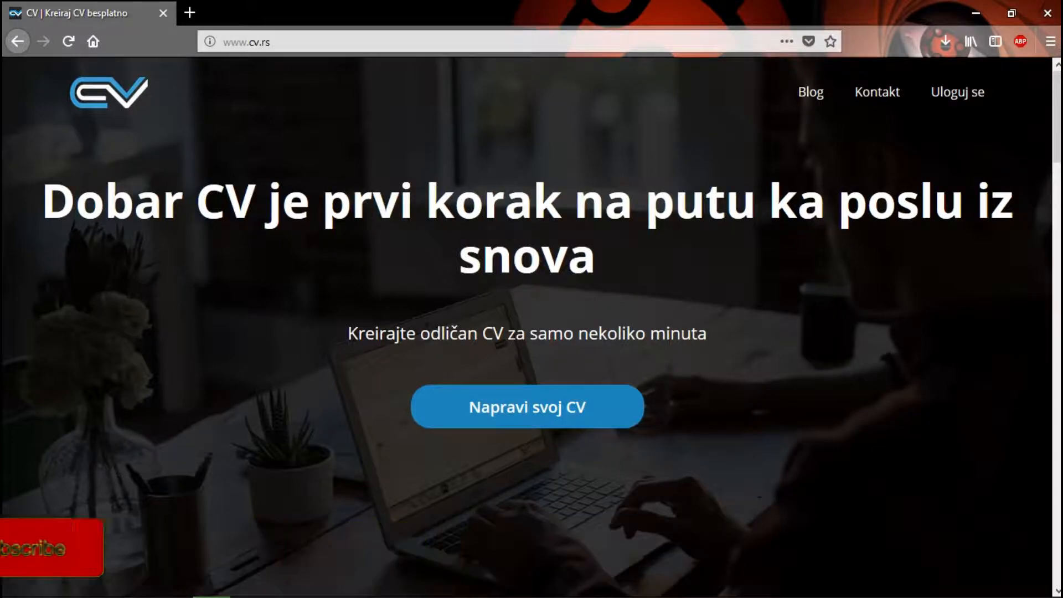
scroll(532, 327, "down", 3)
scroll(532, 354, "down", 6)
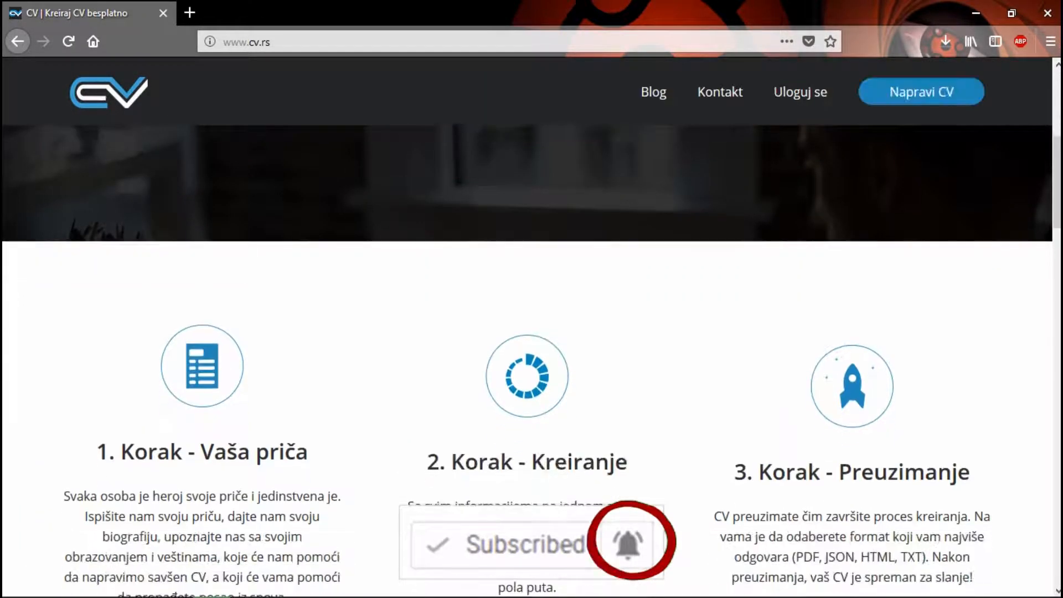
scroll(532, 354, "down", 5)
scroll(532, 354, "down", 8)
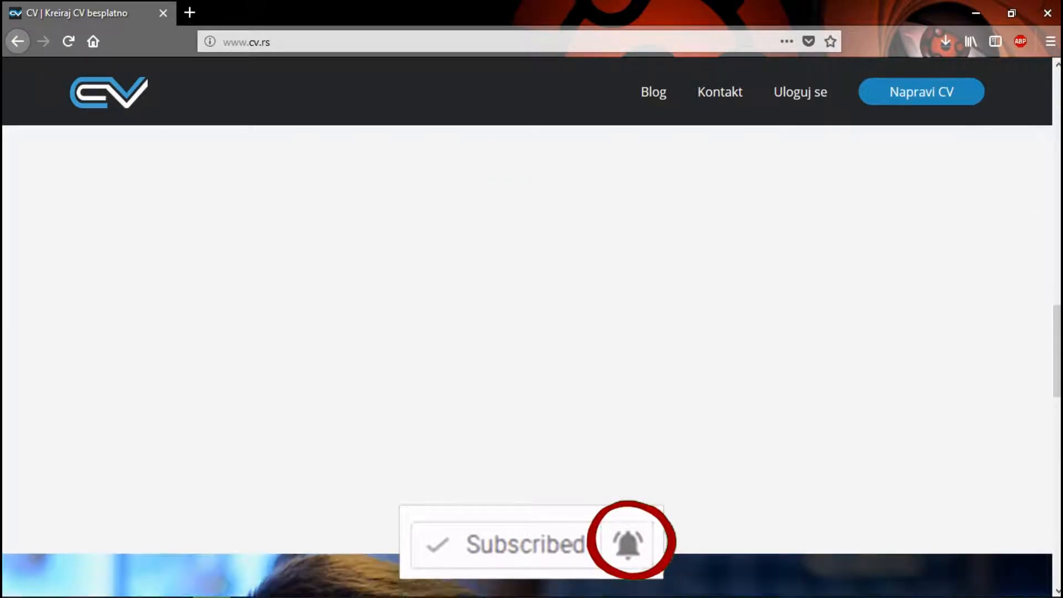
scroll(531, 354, "down", 15)
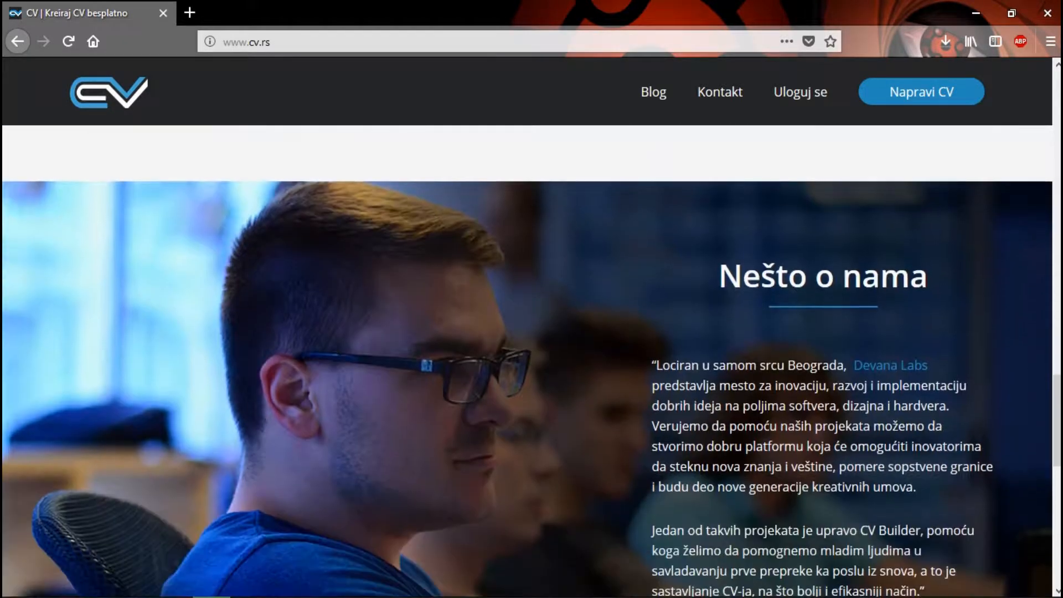
scroll(531, 354, "up", 4)
scroll(532, 354, "up", 15)
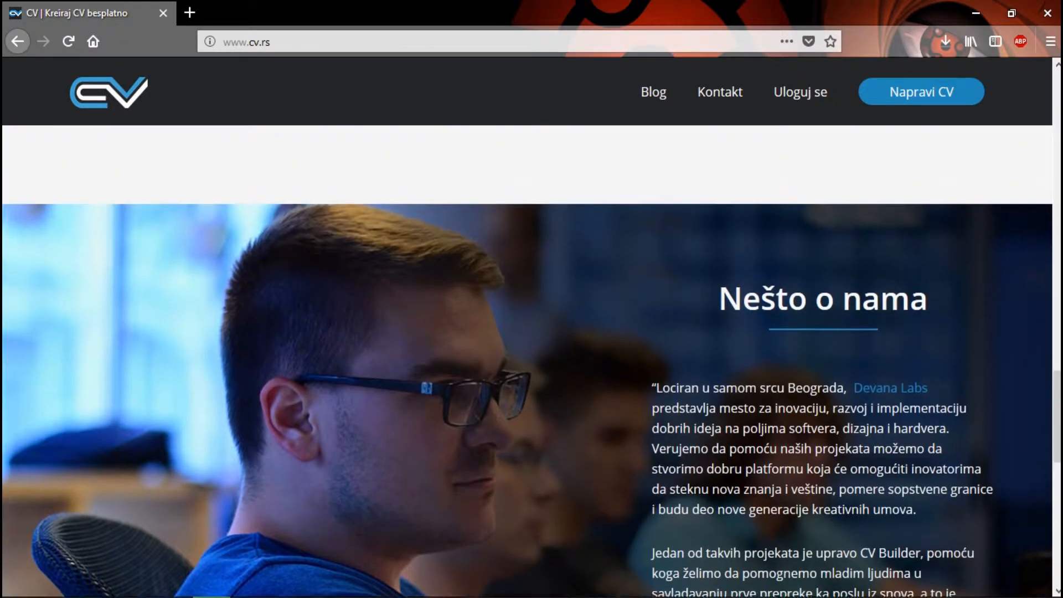
scroll(531, 355, "up", 5)
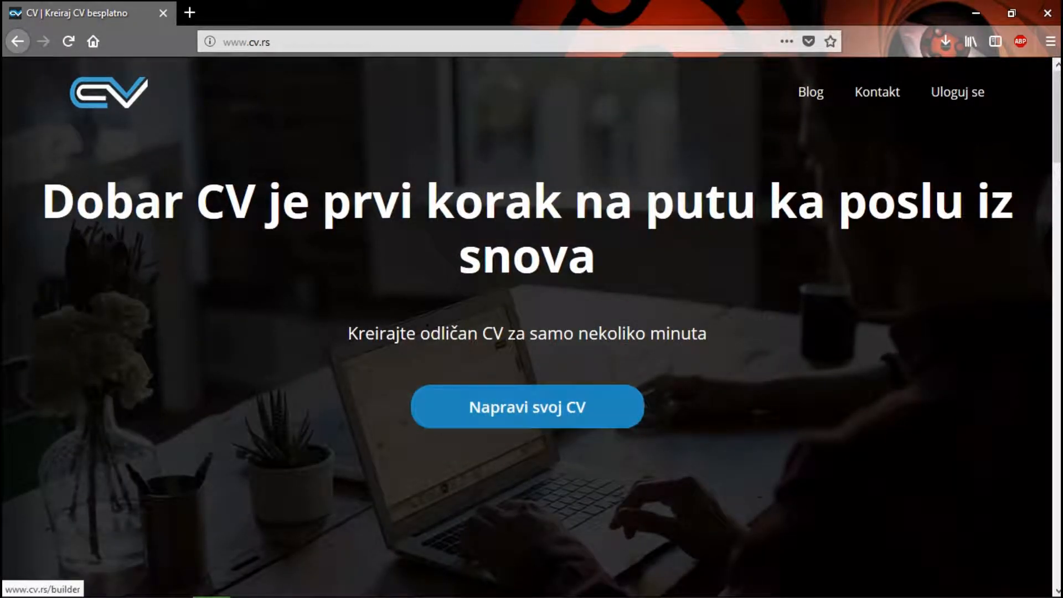
left_click_drag(348, 333, 708, 334)
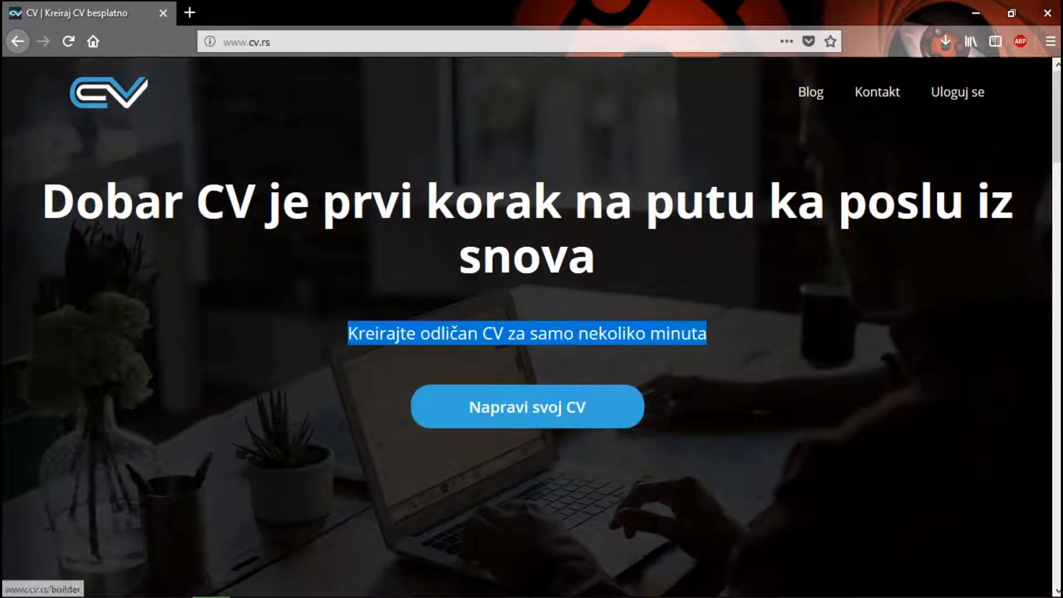
Step: Start a new CV with the "Sa Iskustvom" option and the blue-sidebar theme
left_click(465, 395)
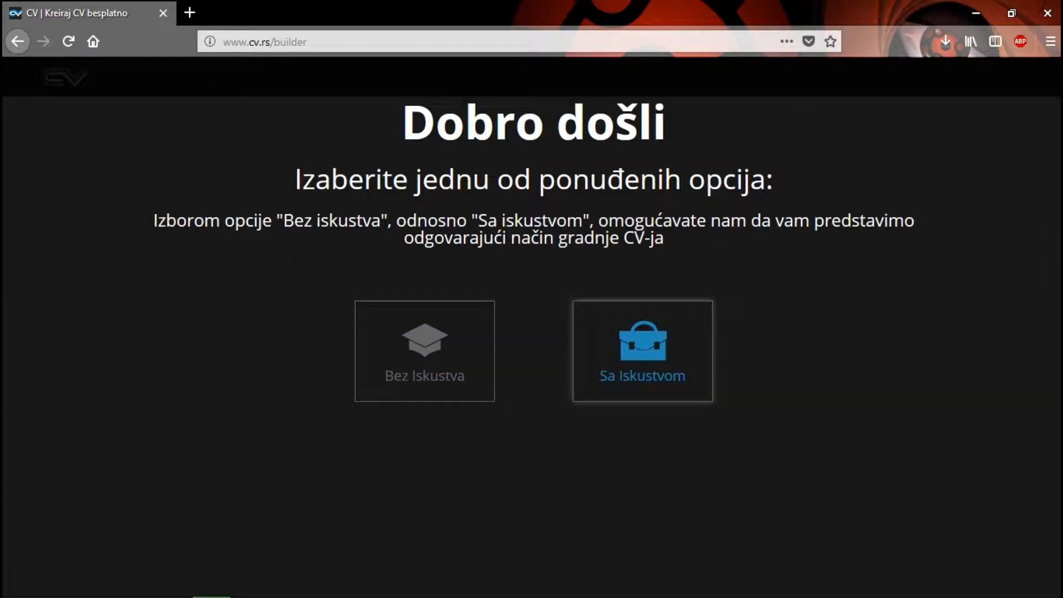
left_click(643, 351)
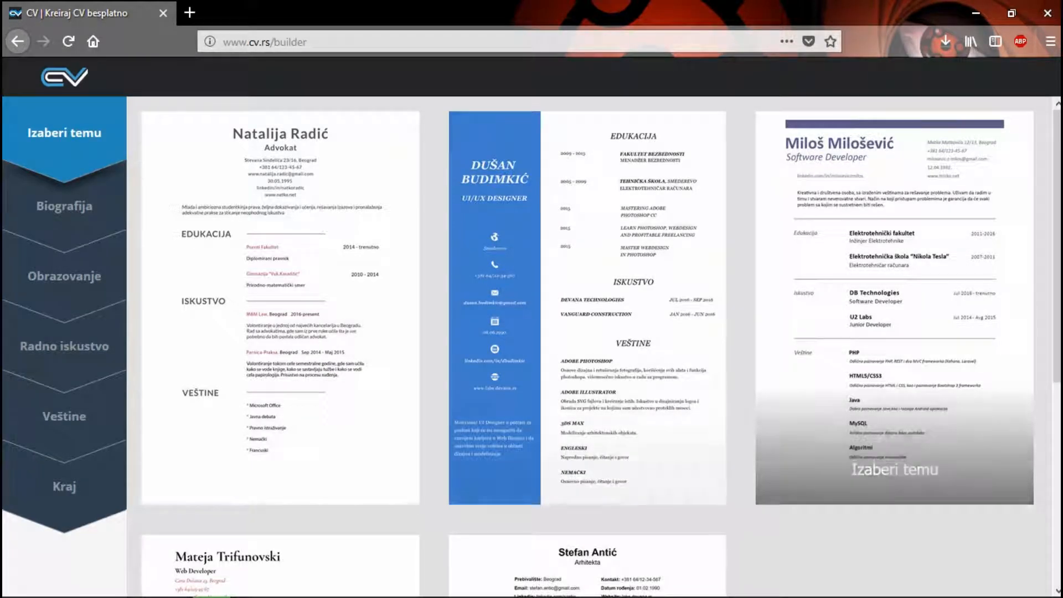
left_click(621, 332)
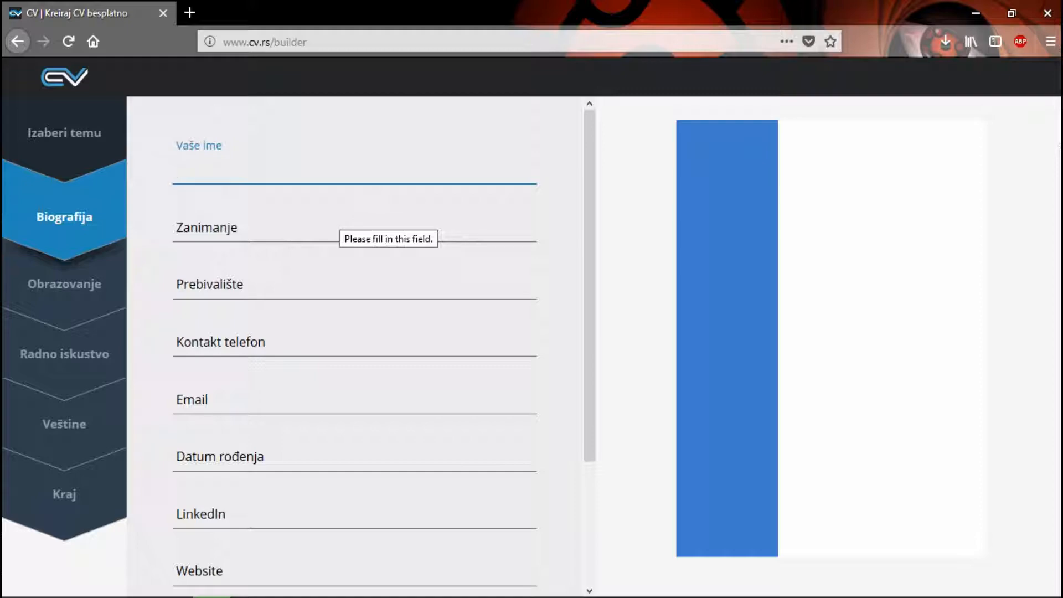
Step: Enter the CV owner's full name in the biography form
key("Down")
key("Down")
key("Return")
key("Tab")
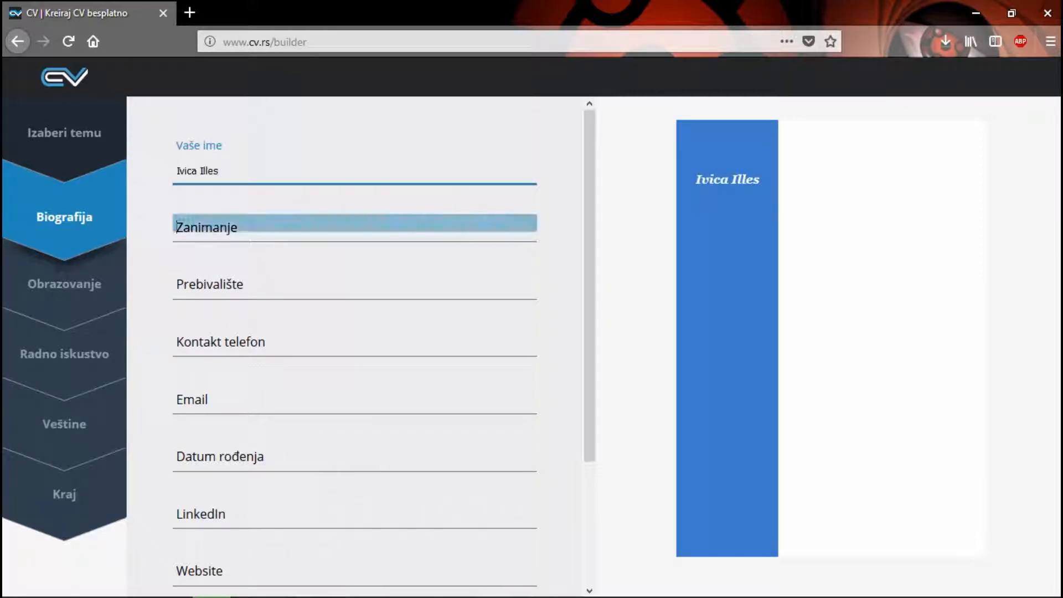
Step: Set the occupation (Zanimanje) in the biography to "Bravar"
key("Down")
key("Down")
key("Down")
key("Down")
type("r")
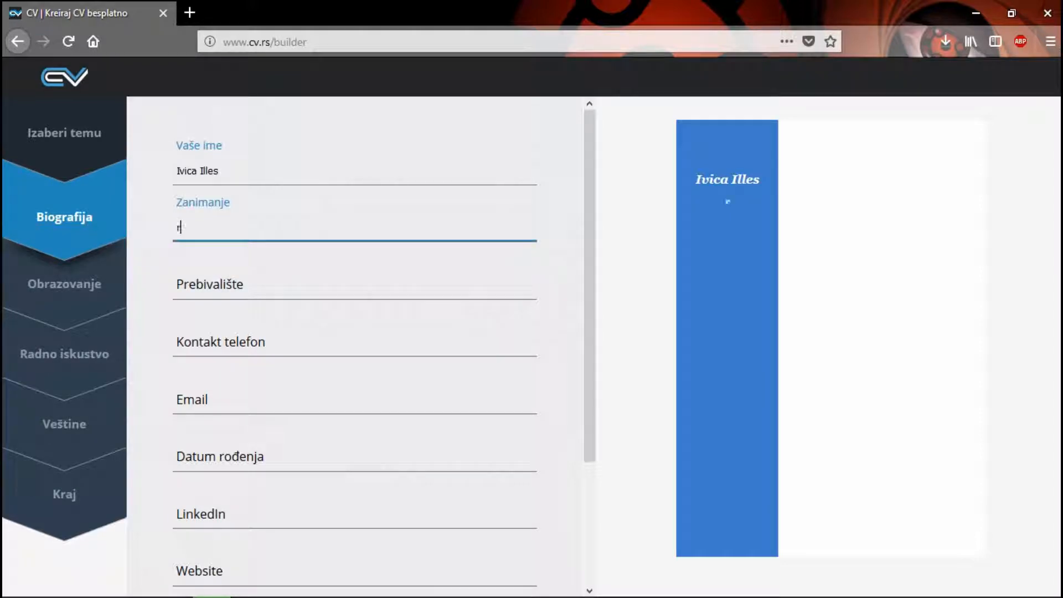
key("BackSpace")
type("Bravar")
key("Tab")
Step: Fill in the place of residence (Prebivalište) in the biography
key("Down")
key("Down")
key("Up")
type("No")
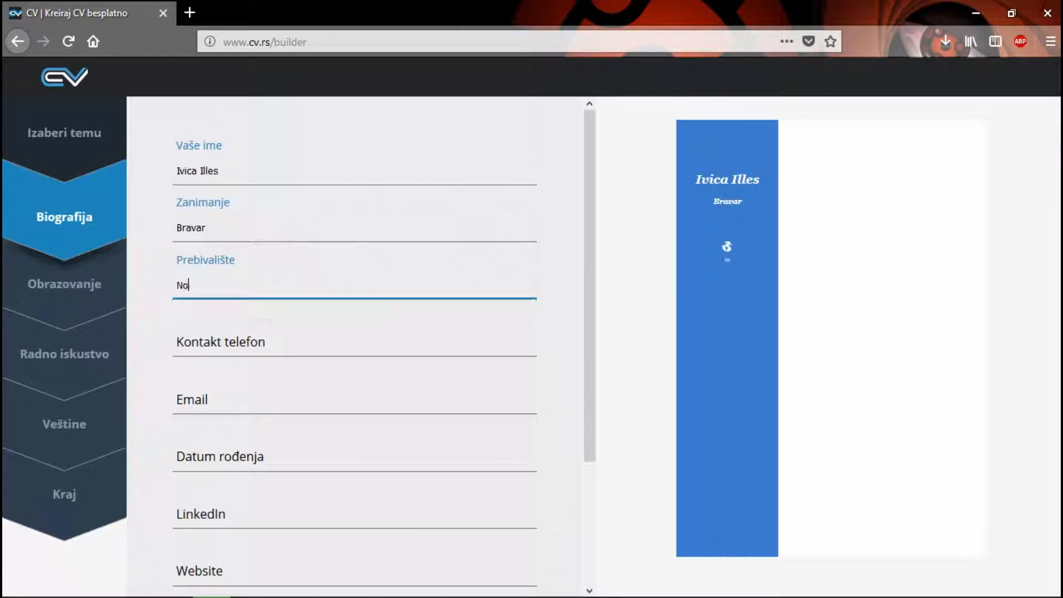
type("vi Becej")
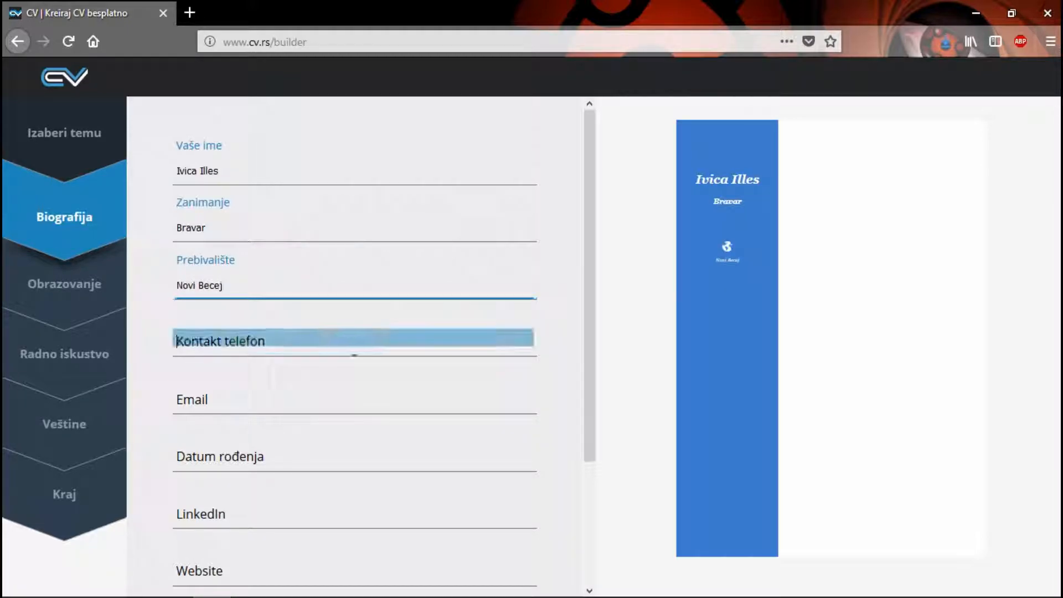
Step: Fill in the contact phone number and the e-mail address in the biography
key("Tab")
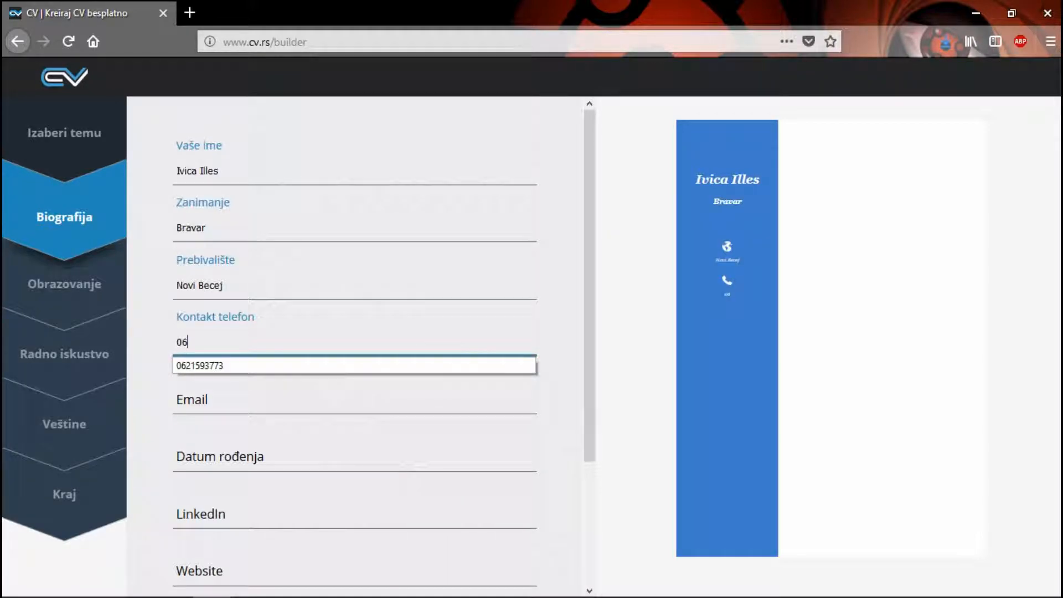
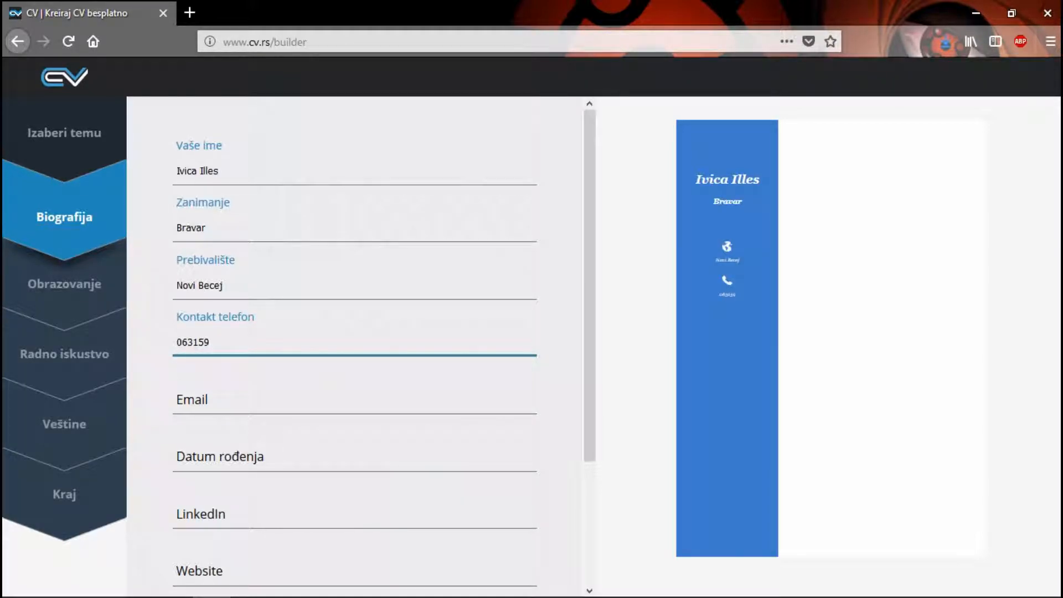
key("Tab")
type("th")
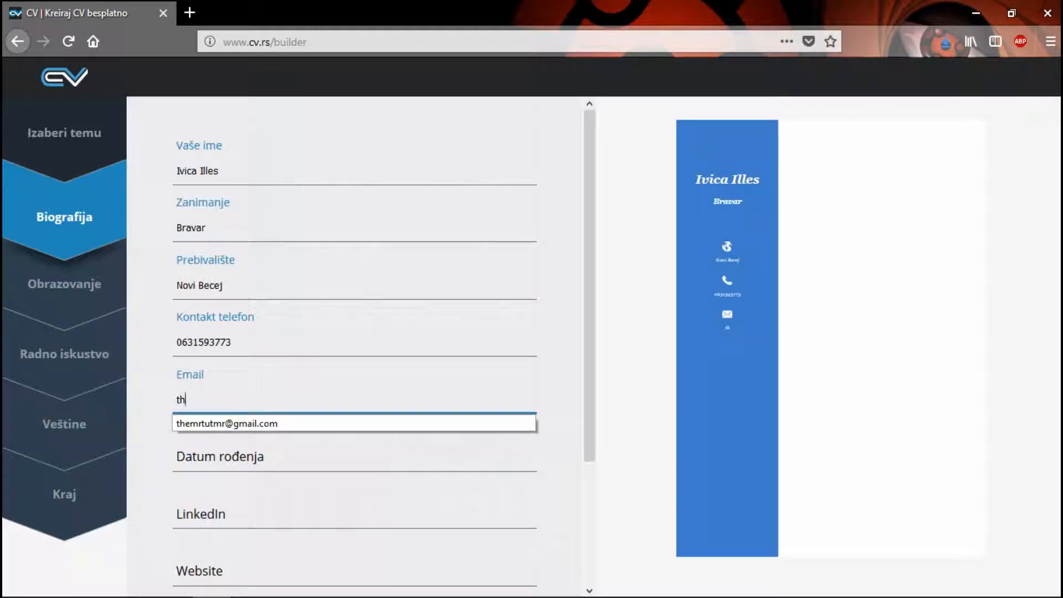
key("Down")
key("Return")
key("Tab")
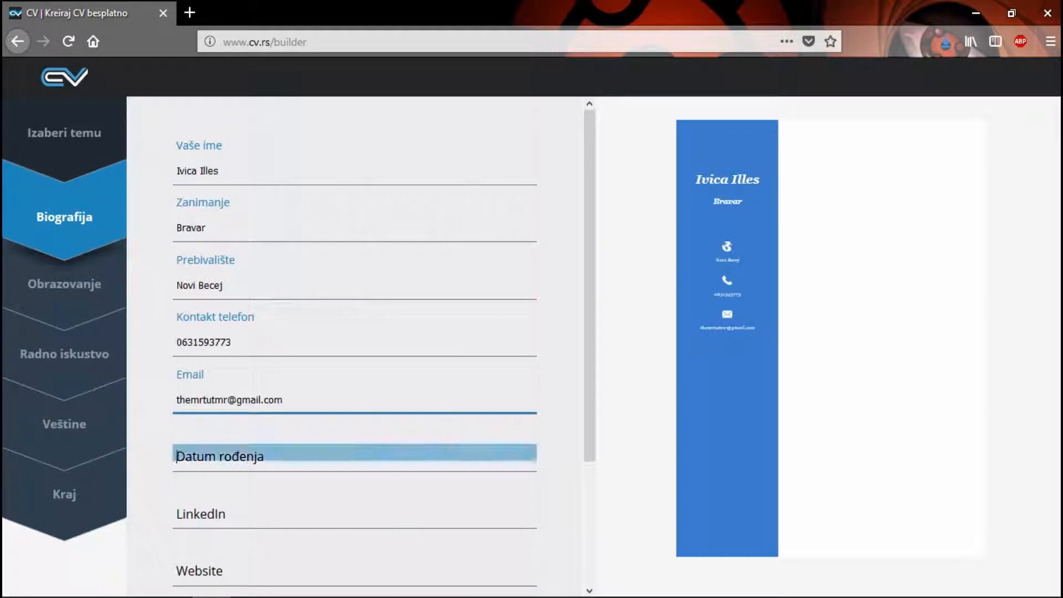
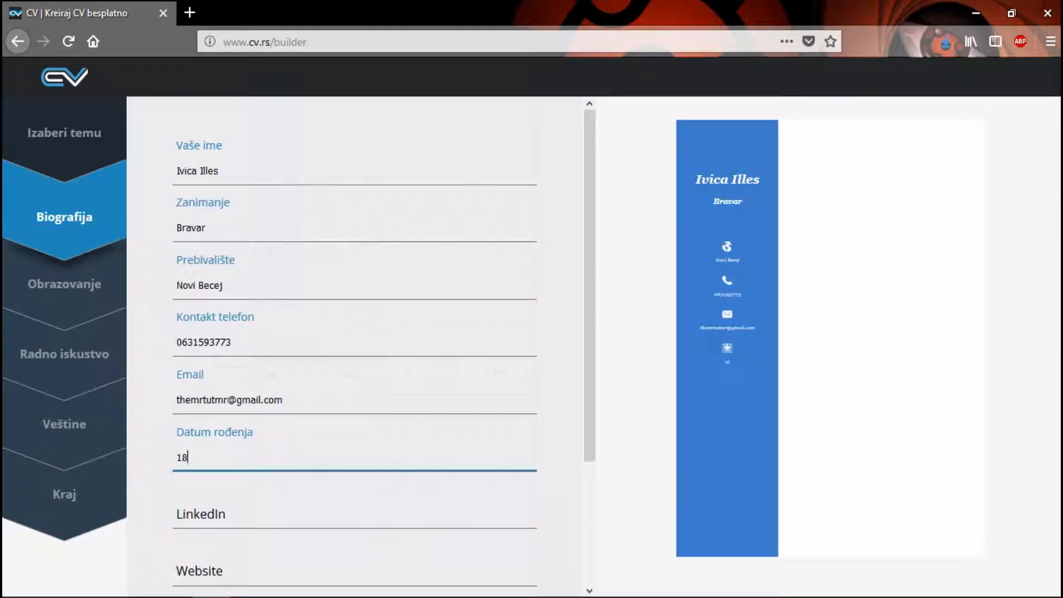
Step: Enter the date of birth in the biography form
key("Tab")
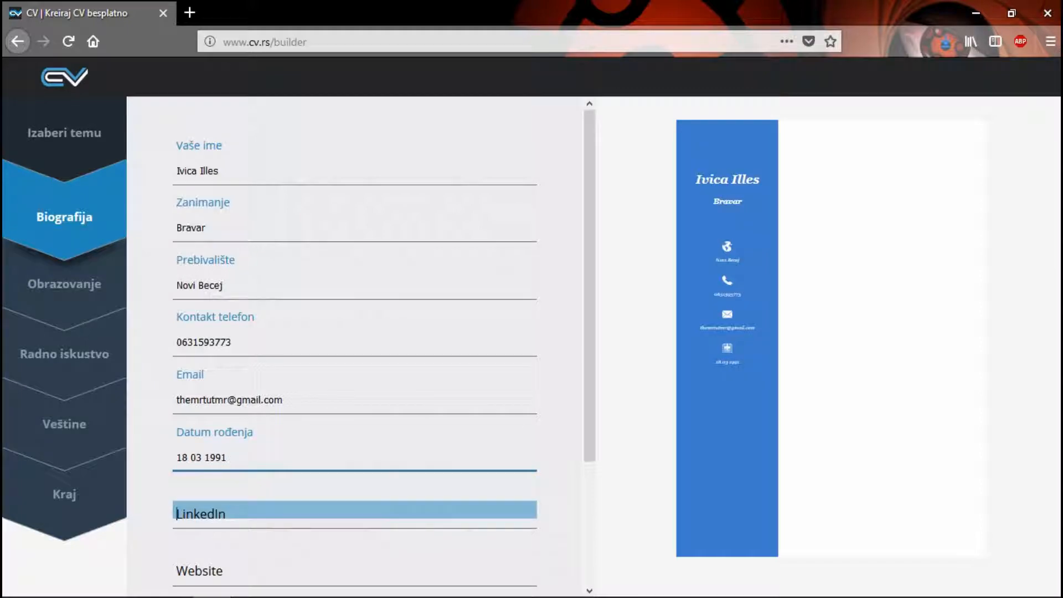
Step: Write "JA sam taj" as the short biography, leaving LinkedIn and Website blank, and continue to the education section
key("Tab")
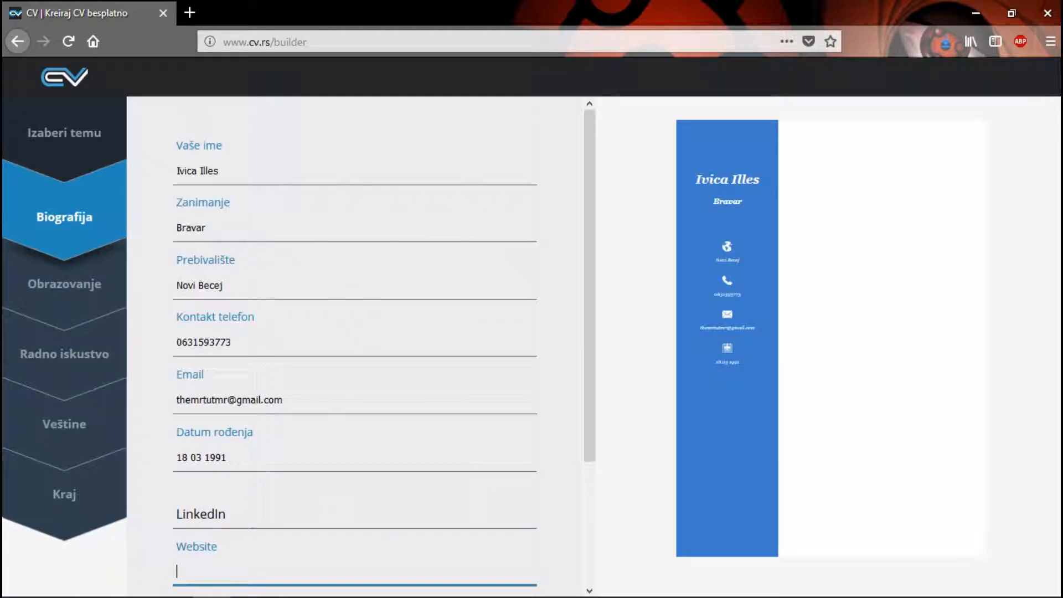
scroll(354, 344, "down", 3)
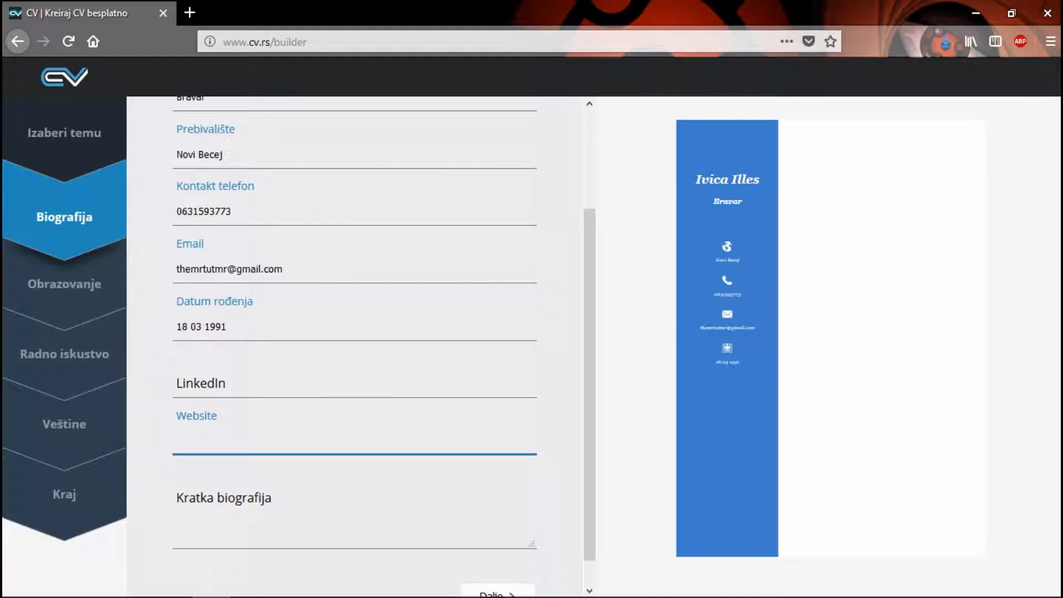
key("Tab")
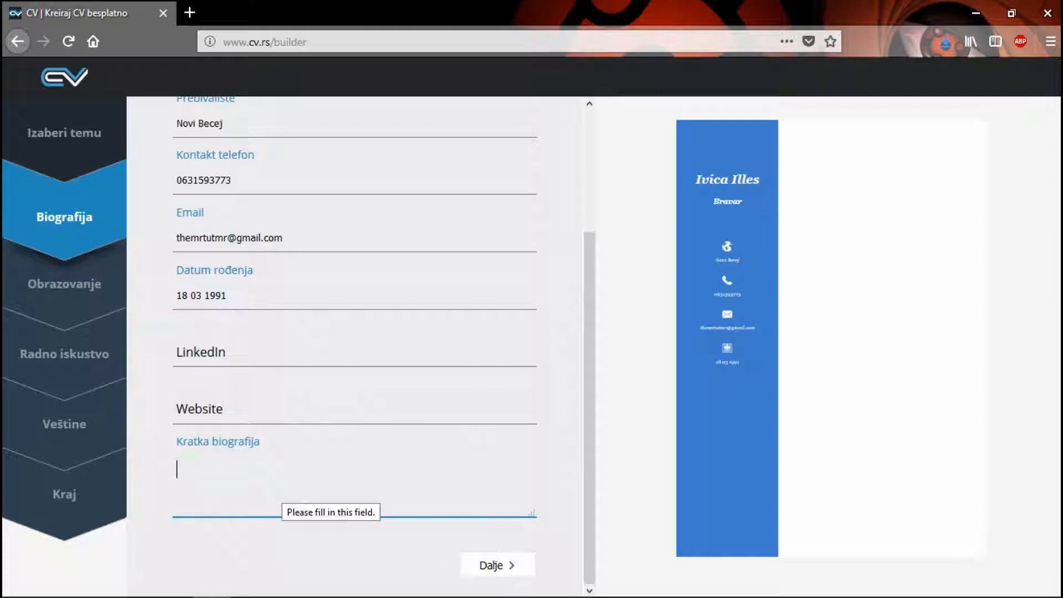
type("JA sam taj")
key("Tab")
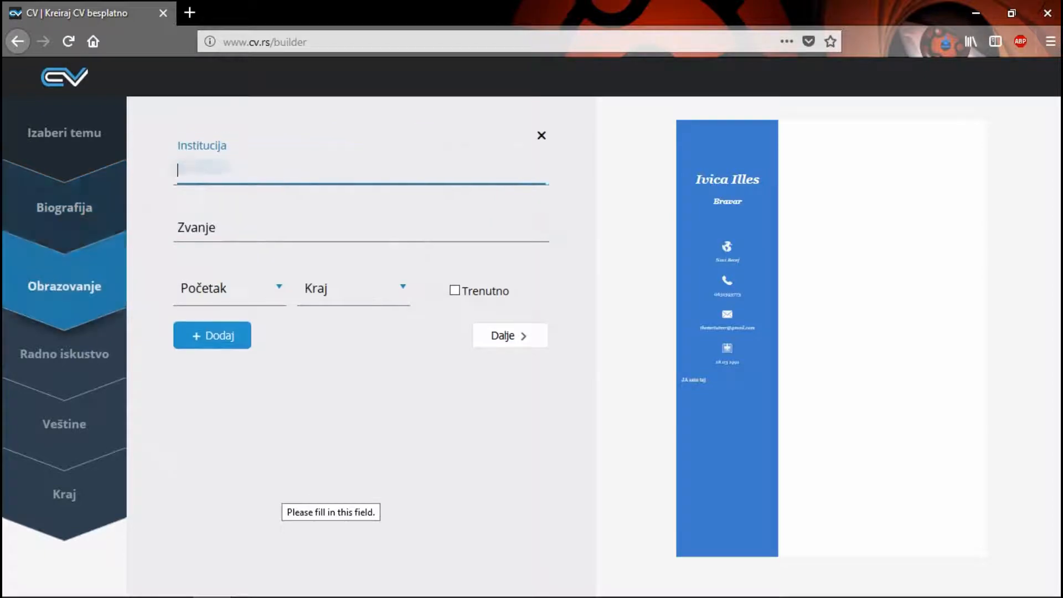
key("shift+Tab")
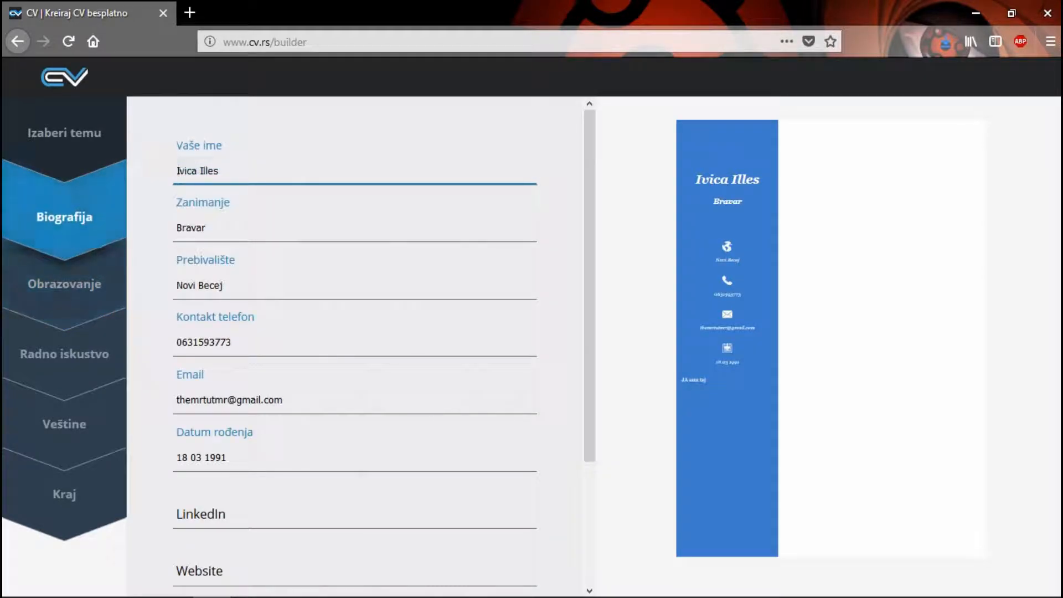
scroll(355, 347, "down", 3)
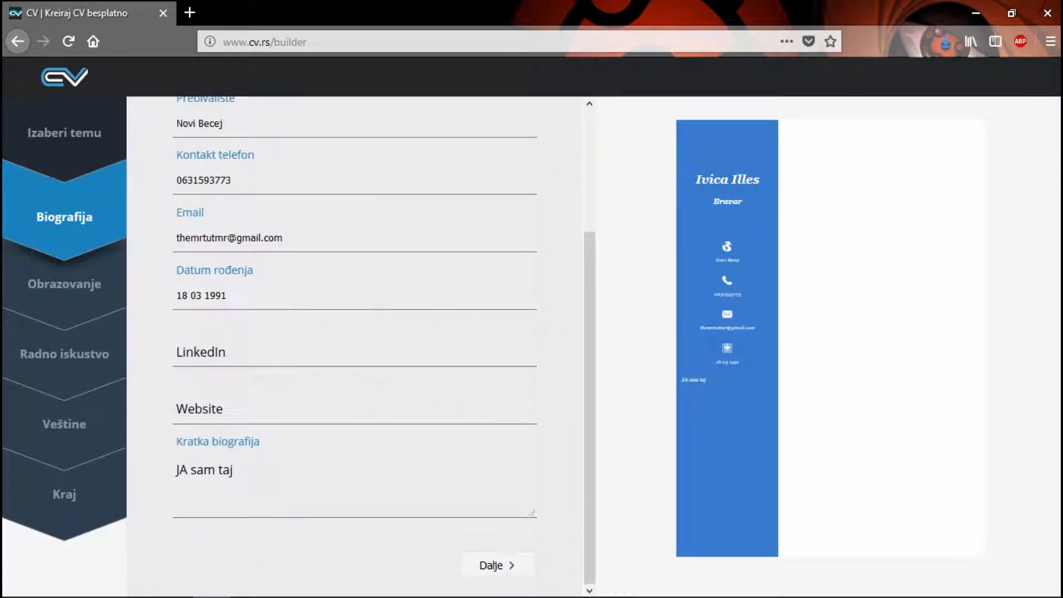
left_click(498, 565)
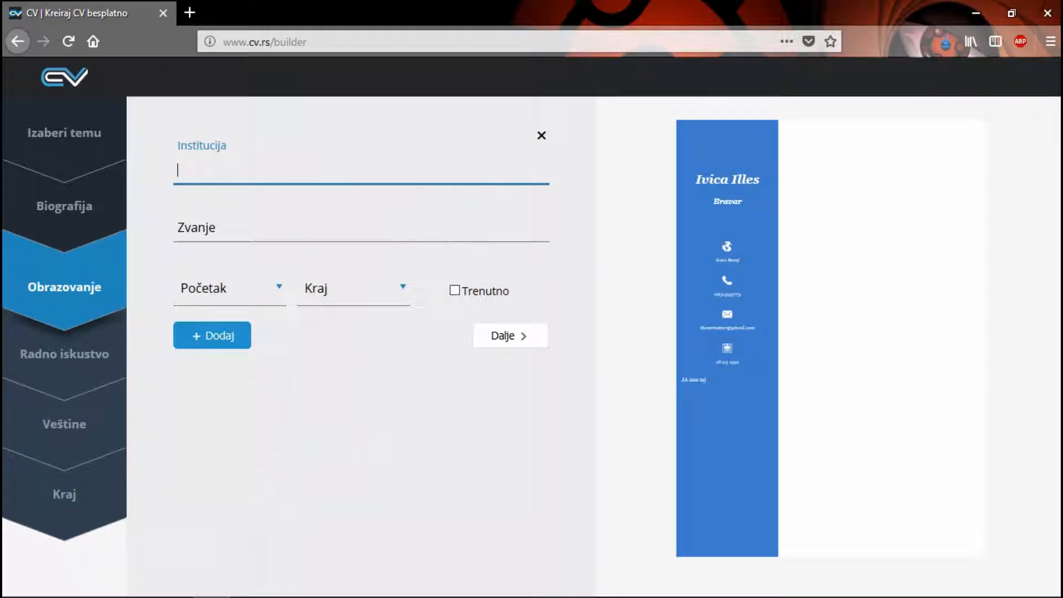
Step: Enter "Tehnicka Skola Becej" as the education institution and "Bravar" as the title (Zvanje)
type("Tehnicka Skola Becej")
key("Tab")
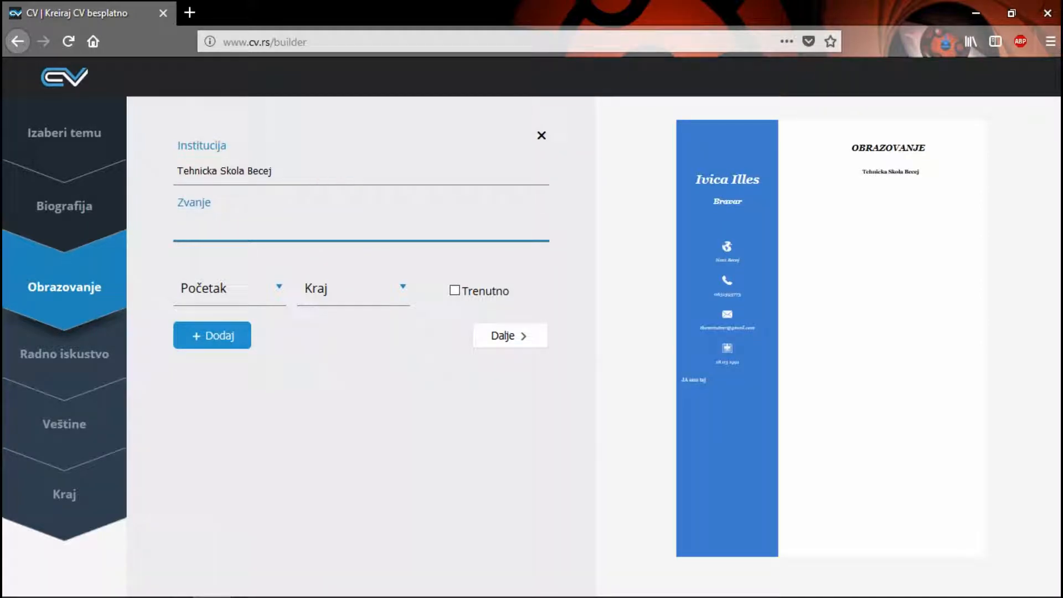
type("Bravar")
key("Tab")
Step: Set the start year of the education entry to 2004
key("Down")
key("Down")
key("Down")
key("Down")
key("Down")
key("Down")
key("Down")
key("Down")
key("Down")
key("Down")
key("Down")
key("Down")
key("Down")
key("Down")
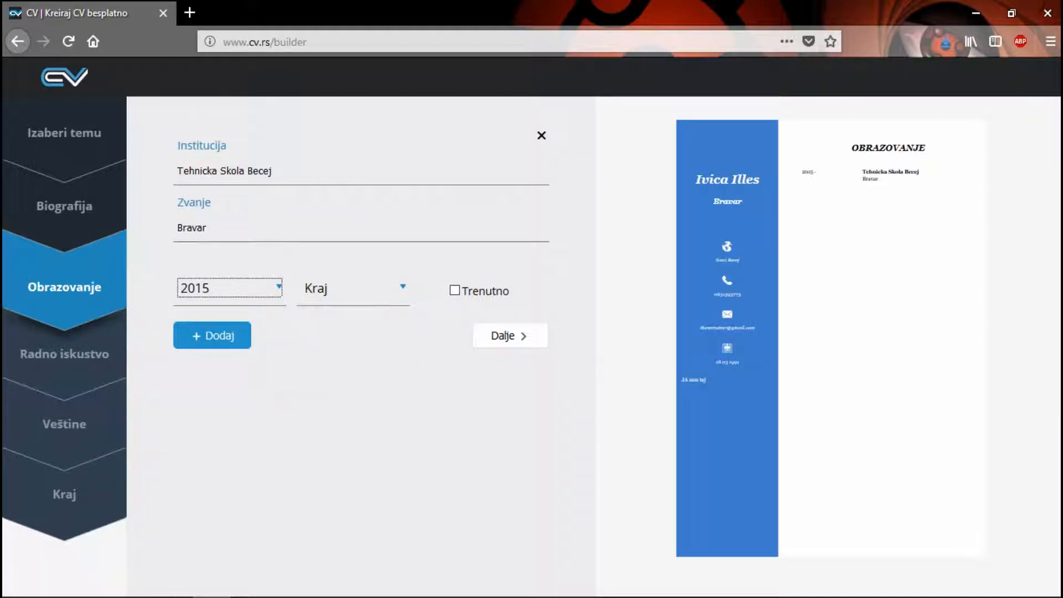
key("Down")
key("Tab")
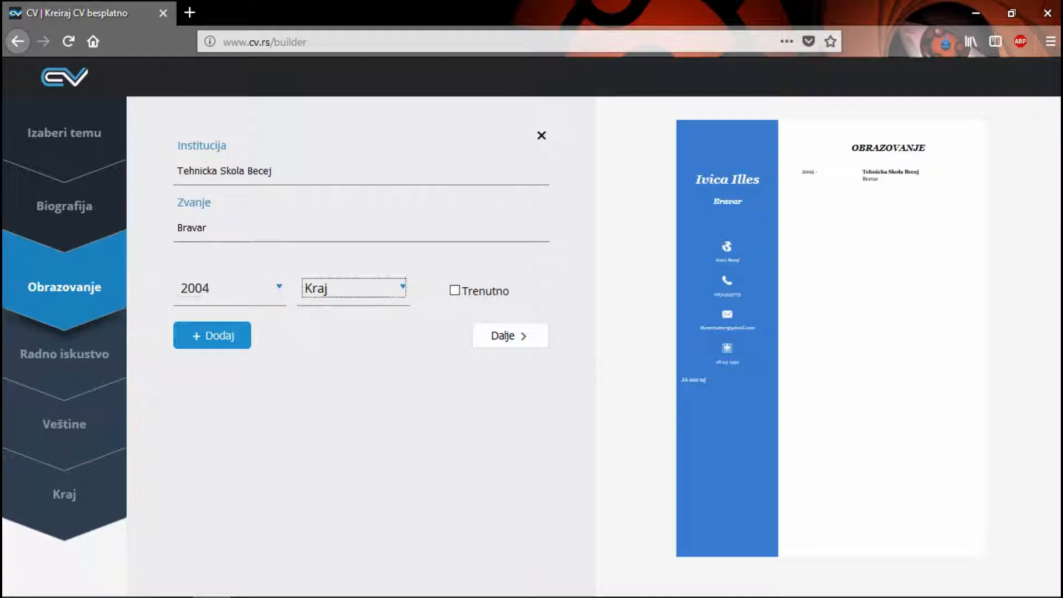
key("shift+Tab")
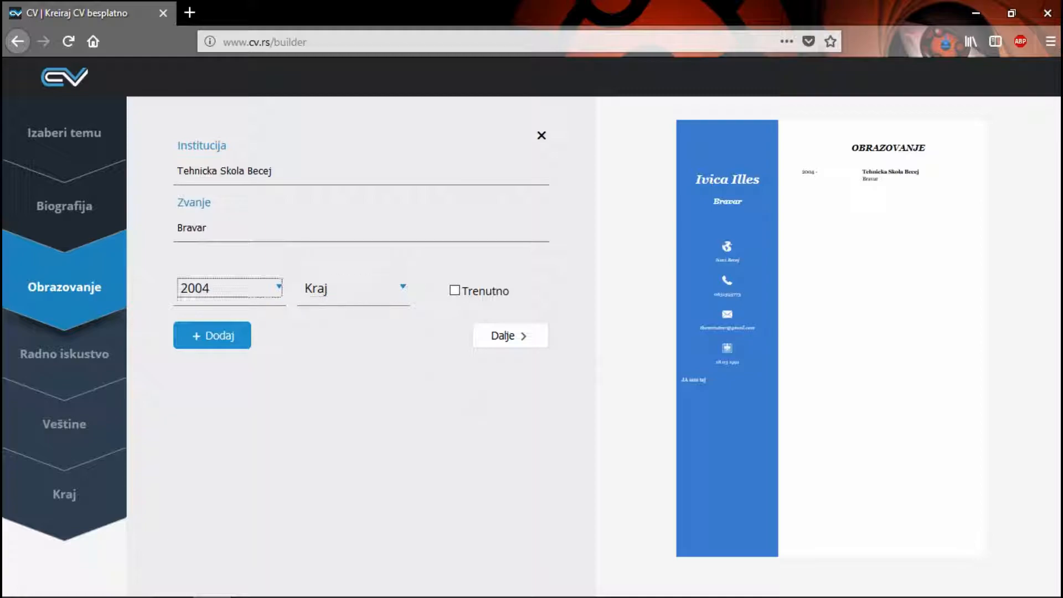
left_click(230, 288)
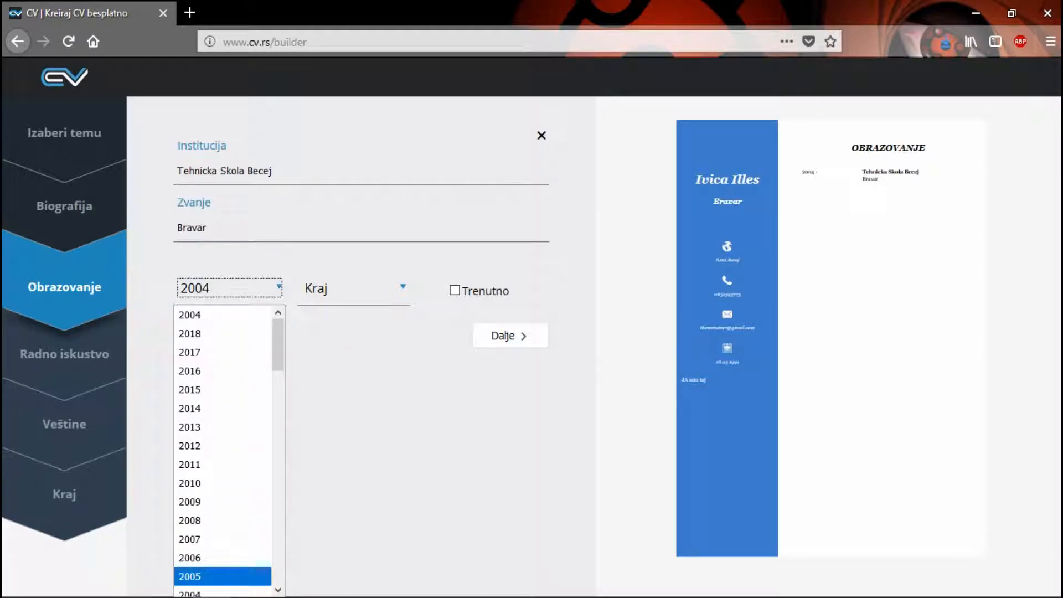
key("Down")
key("Tab")
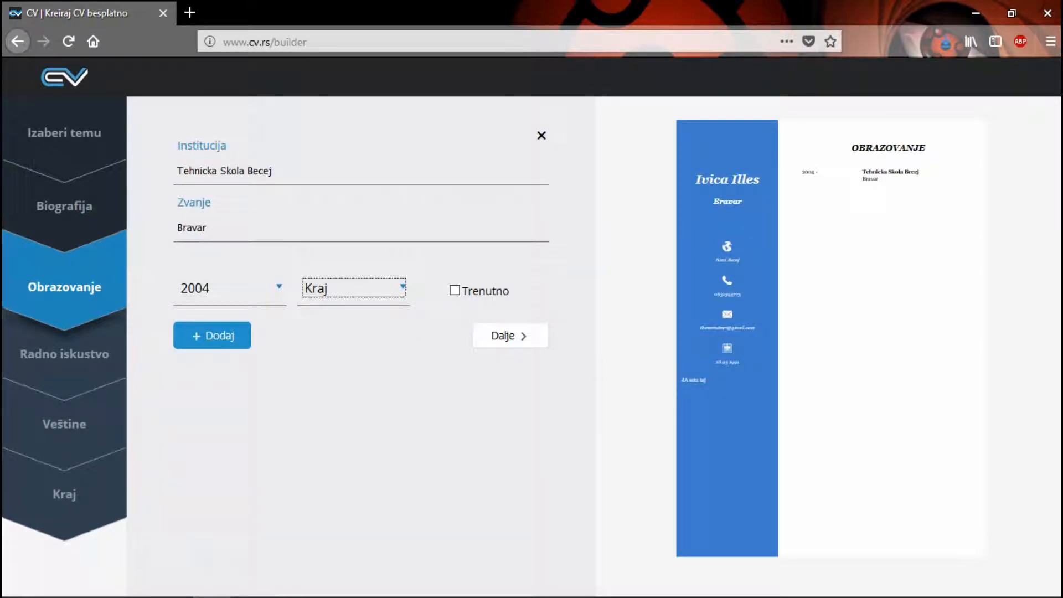
Step: Set the end year of the education entry to 2007 and continue to the work experience section
left_click(355, 288)
scroll(347, 465, "down", 4)
scroll(347, 417, "up", 2)
left_click(347, 380)
left_click(510, 335)
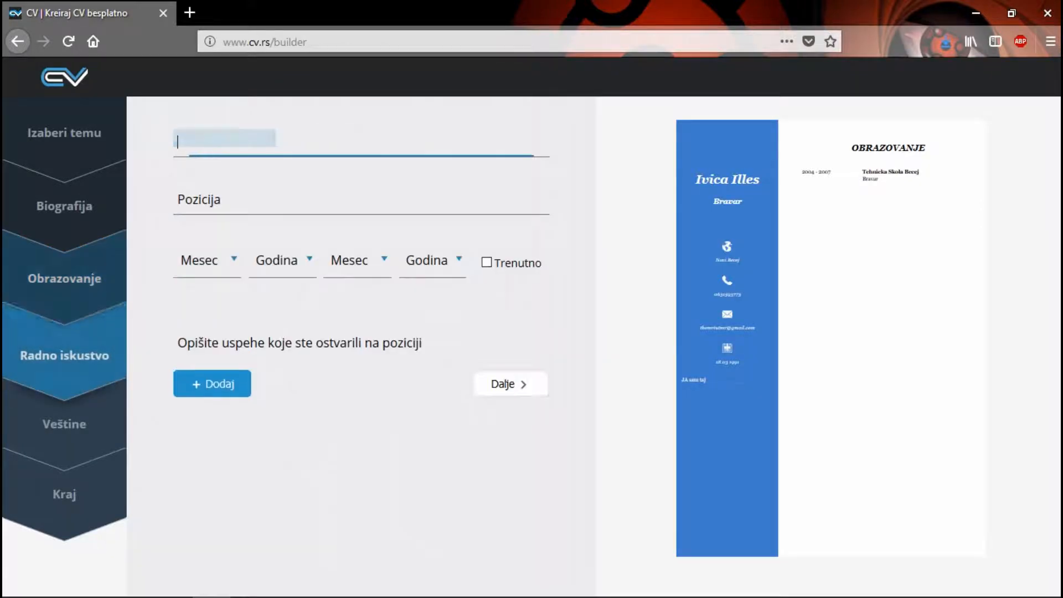
Step: Enter "Adient" as the company (Kompanija) and "Operater na Liniji" as the position (Pozicija) of the work experience entry
left_click(344, 155)
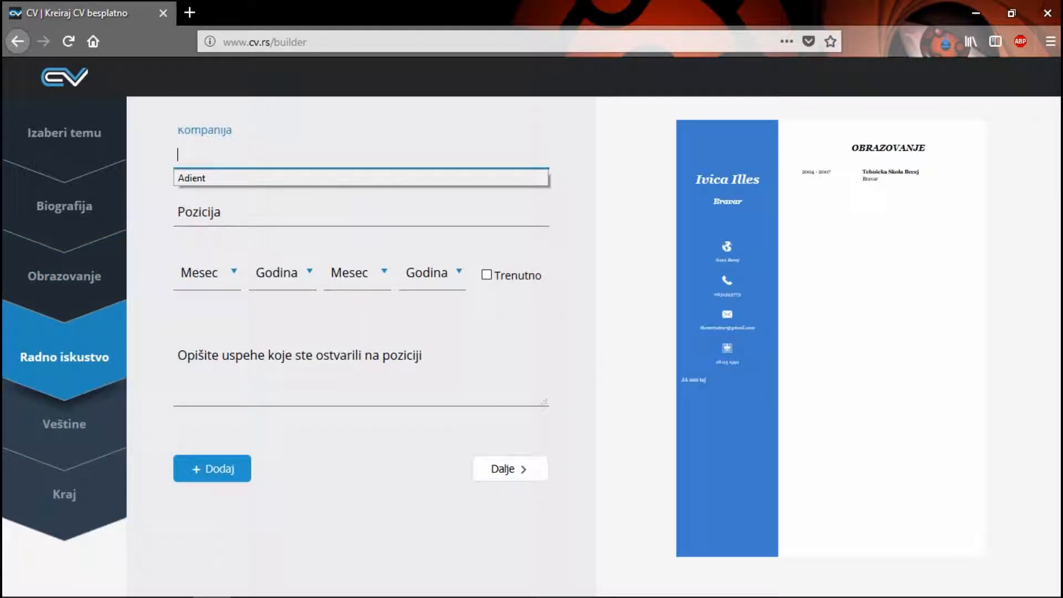
left_click(258, 178)
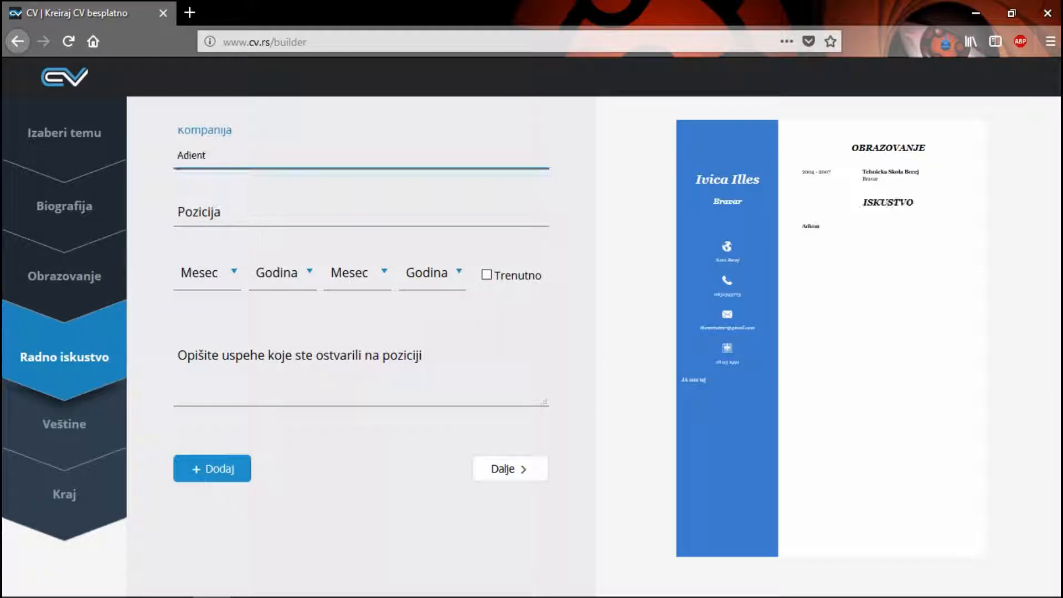
left_click(257, 212)
type("Ope")
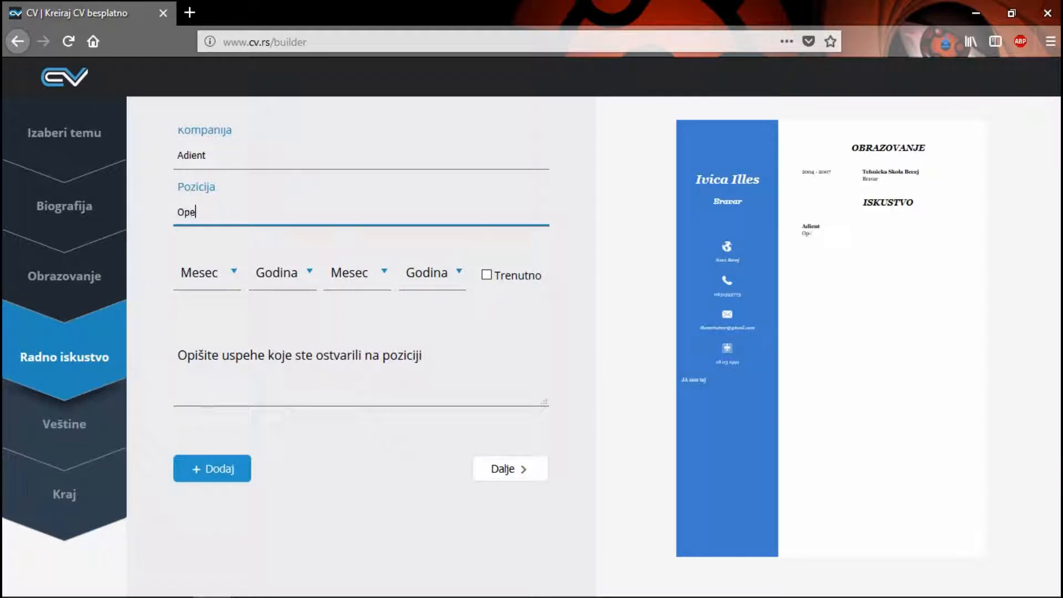
type("rater na Liniji")
Step: Set the start date of the Adient work experience entry to Jan 2017
key("Tab")
key("space")
key("Down")
key("Return")
key("Tab")
key("space")
key("Down")
key("Return")
Step: Set the end date of the Adient work experience entry to Apr 2018
key("Tab")
key("space")
key("Down")
key("Down")
key("Down")
key("Down")
key("Return")
key("Tab")
key("space")
key("Down")
key("Return")
key("Return")
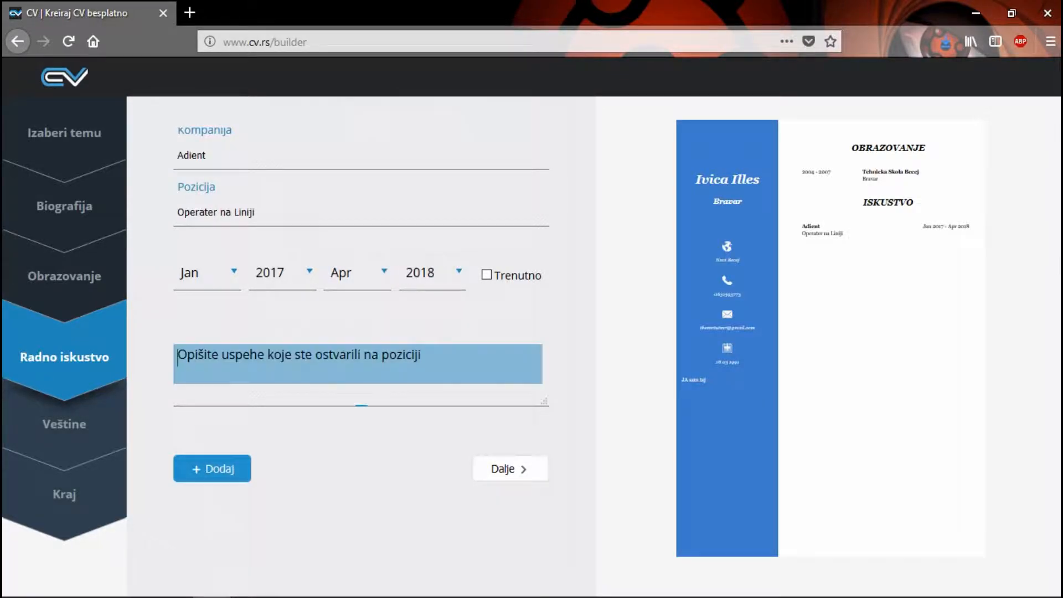
type("ja sam b")
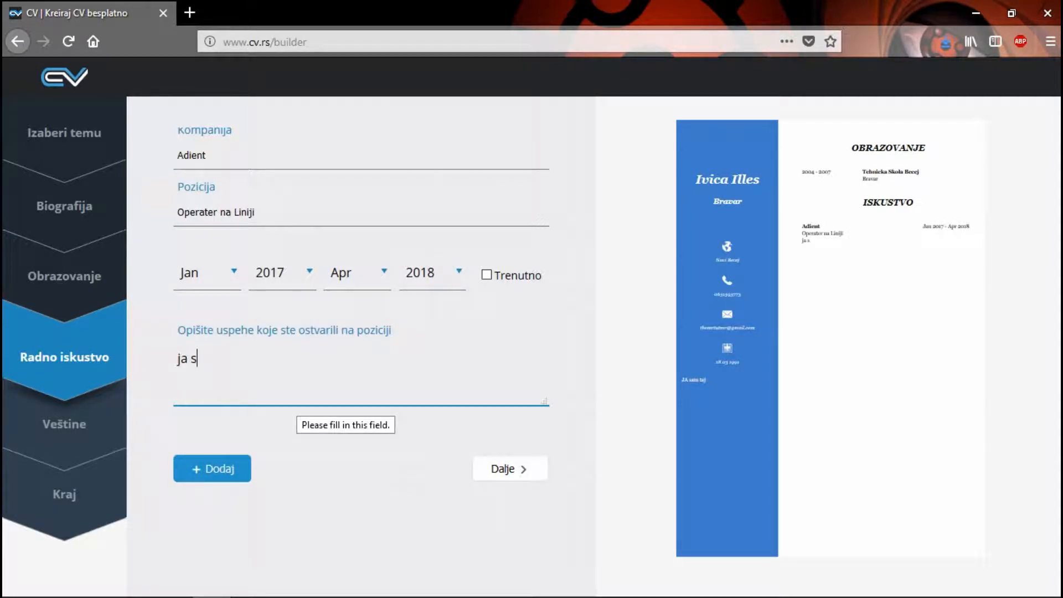
key("BackSpace")
key("BackSpace")
key("BackSpace")
key("BackSpace")
key("BackSpace")
key("BackSpace")
key("BackSpace")
key("BackSpace")
key("BackSpace")
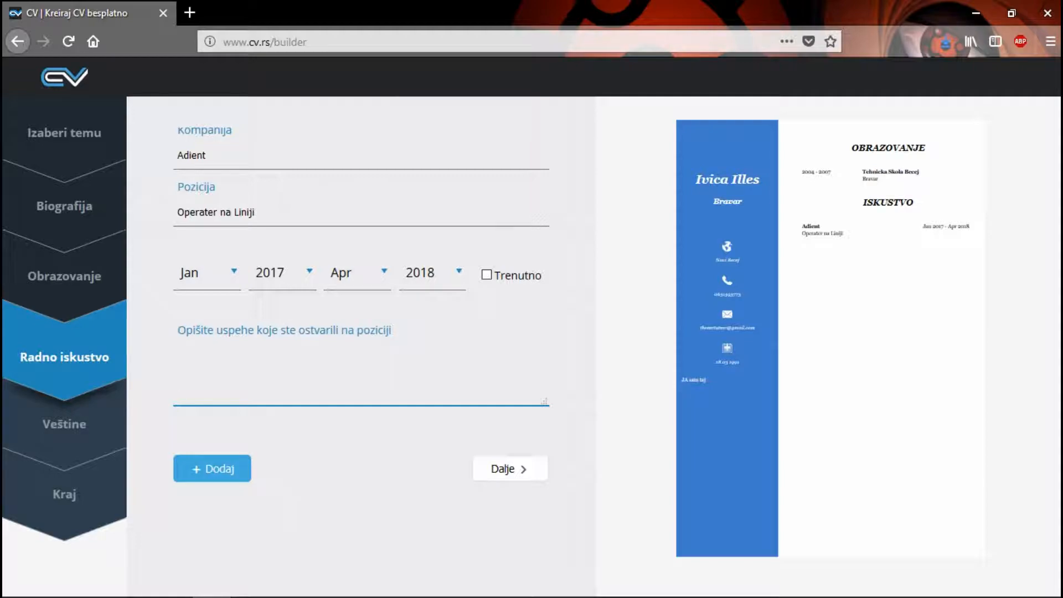
Step: Add a second work experience entry with "Samsung" as the company and "Operater na Liniji" as the position
left_click(212, 469)
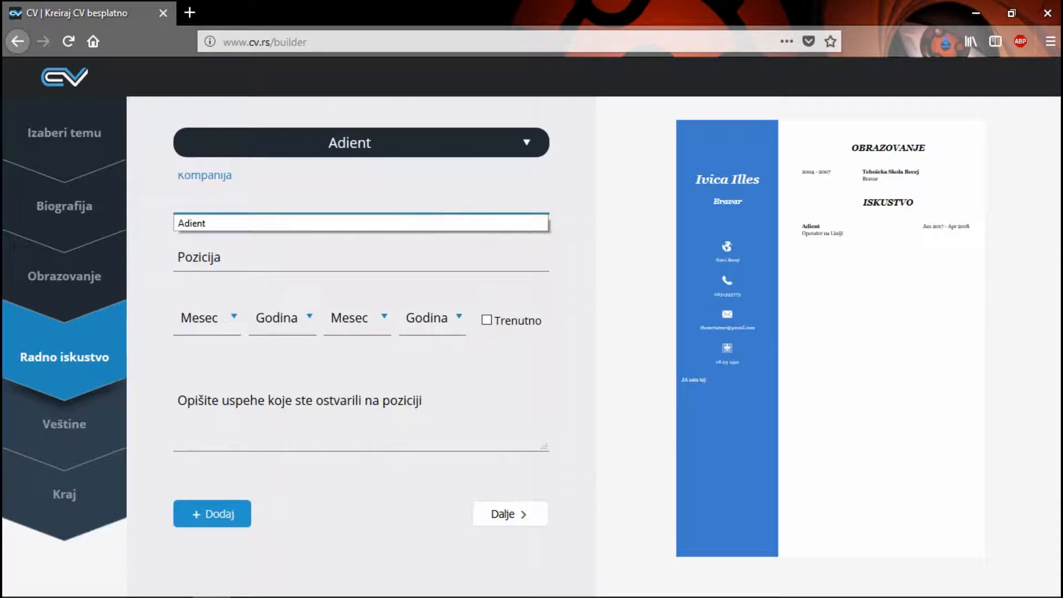
type("Samsung")
key("Tab")
type("Op")
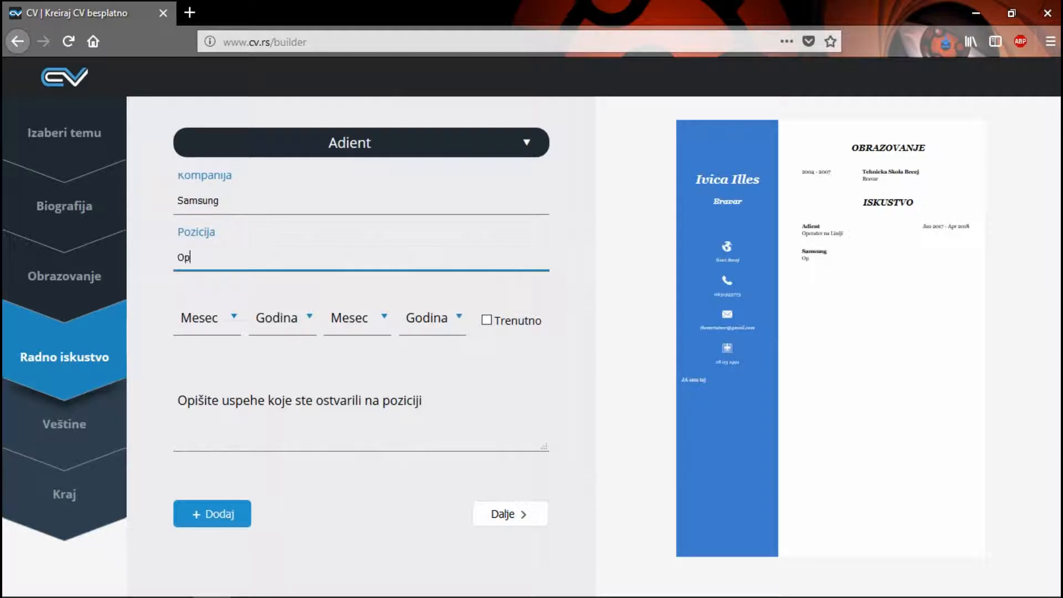
type("erater na Liniji")
key("Tab")
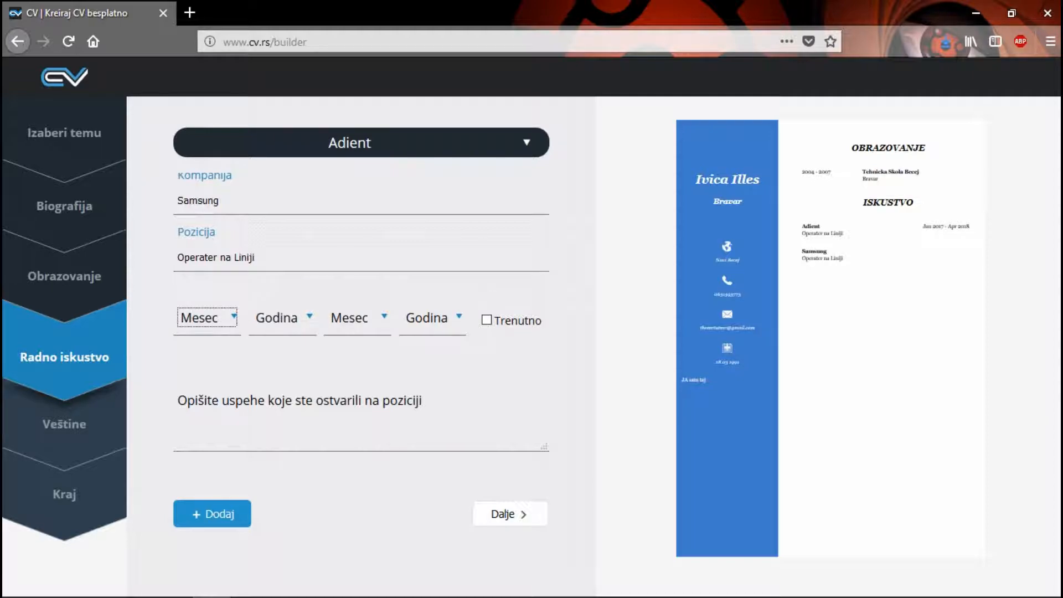
Step: Set the start date of the Samsung work experience entry to Avg 2016
key("space")
key("Down")
key("Down")
key("Down")
key("Down")
key("Down")
key("Down")
key("Down")
key("Down")
key("Down")
key("Down")
key("Up")
key("Down")
key("Up")
key("Up")
key("Return")
key("Tab")
key("space")
key("Down")
key("Down")
key("Down")
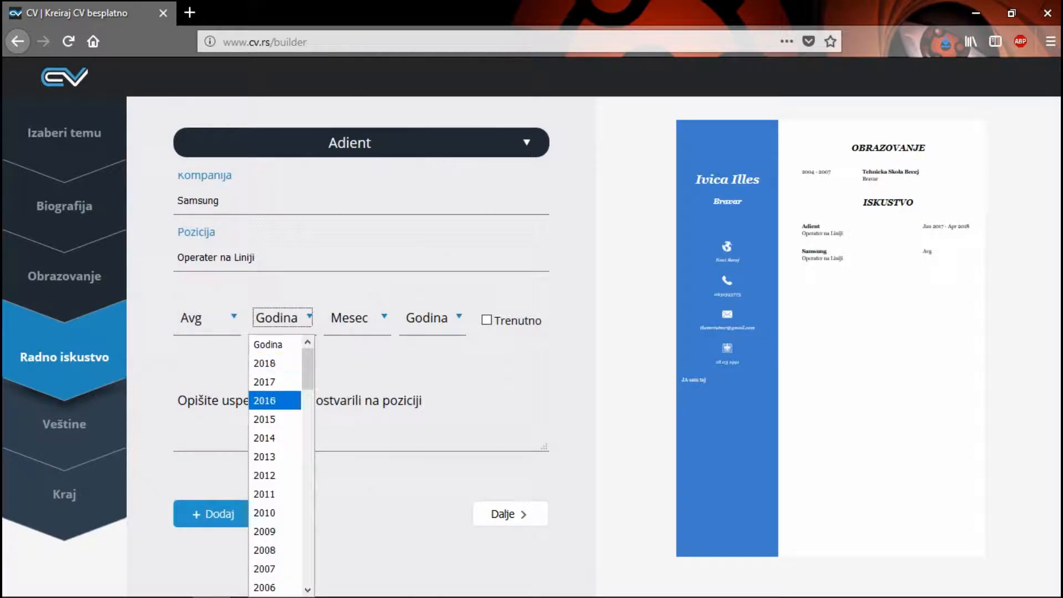
key("Return")
Step: Set the end date of the Samsung entry to Dec 2016 and continue to the skills section
key("Tab")
key("space")
key("Down")
key("Down")
key("Down")
key("Down")
key("Down")
key("Down")
key("Down")
key("Down")
key("Down")
key("Down")
key("Down")
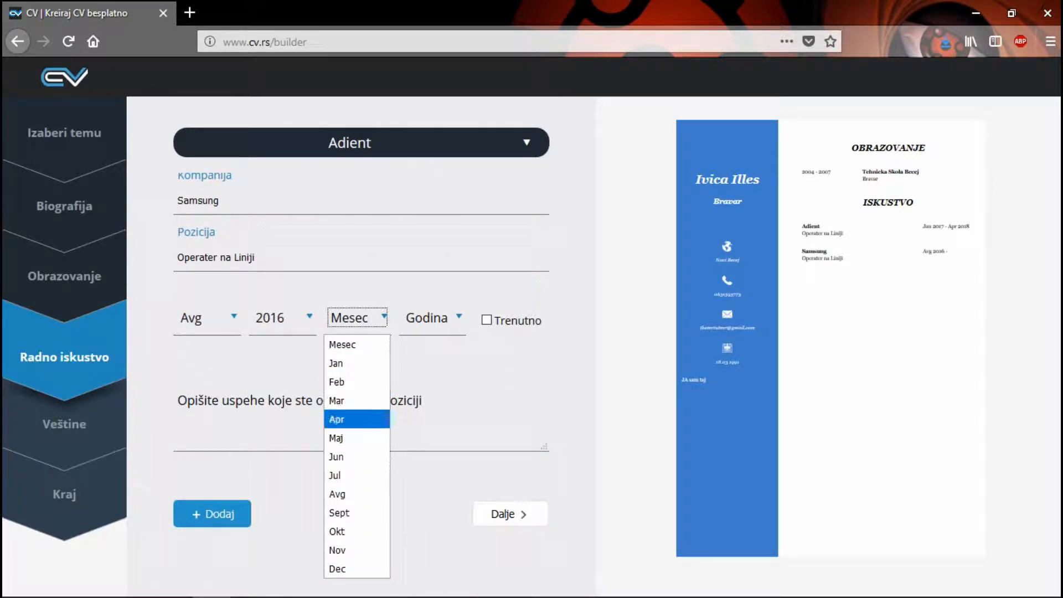
key("Escape")
key("Tab")
key("space")
key("Down")
key("Down")
key("Down")
key("Return")
left_click(510, 514)
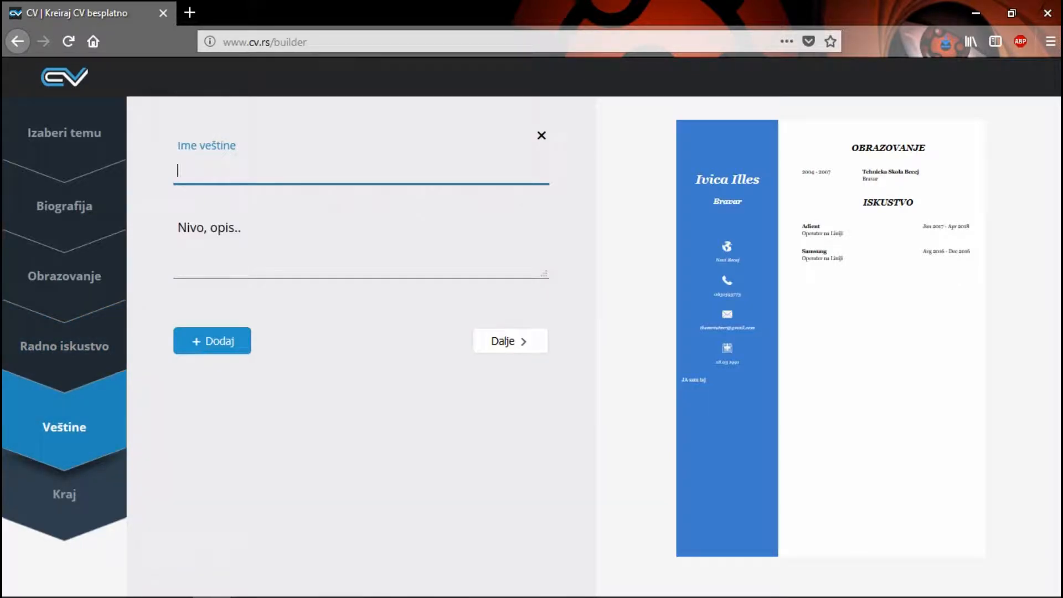
Step: Name the skill "Jezik" and write "Engleski / Odlican" as the first line of its level description
double_click(308, 169)
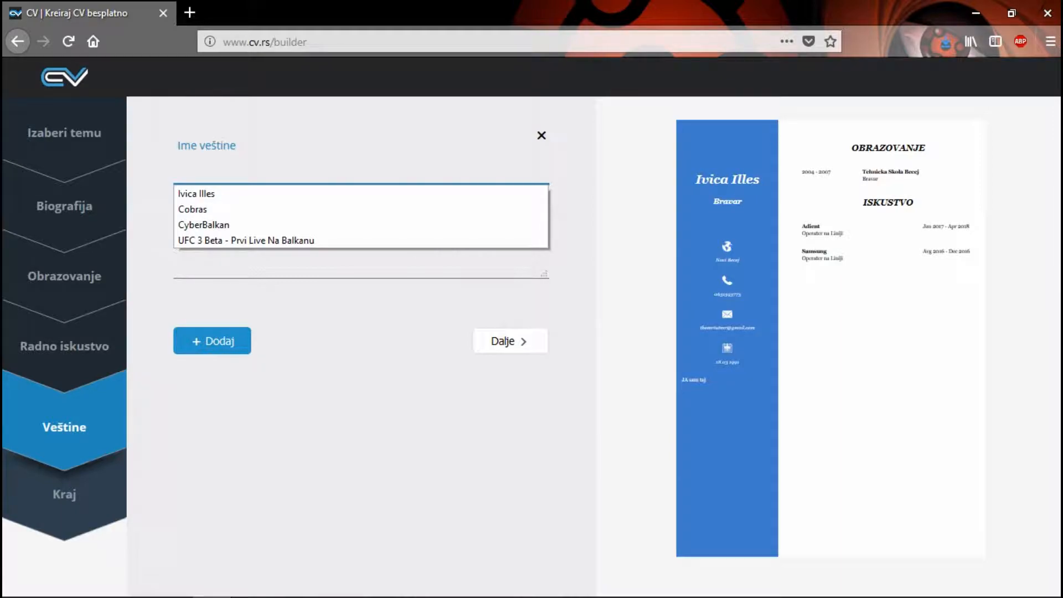
type("Jezik")
left_click(333, 237)
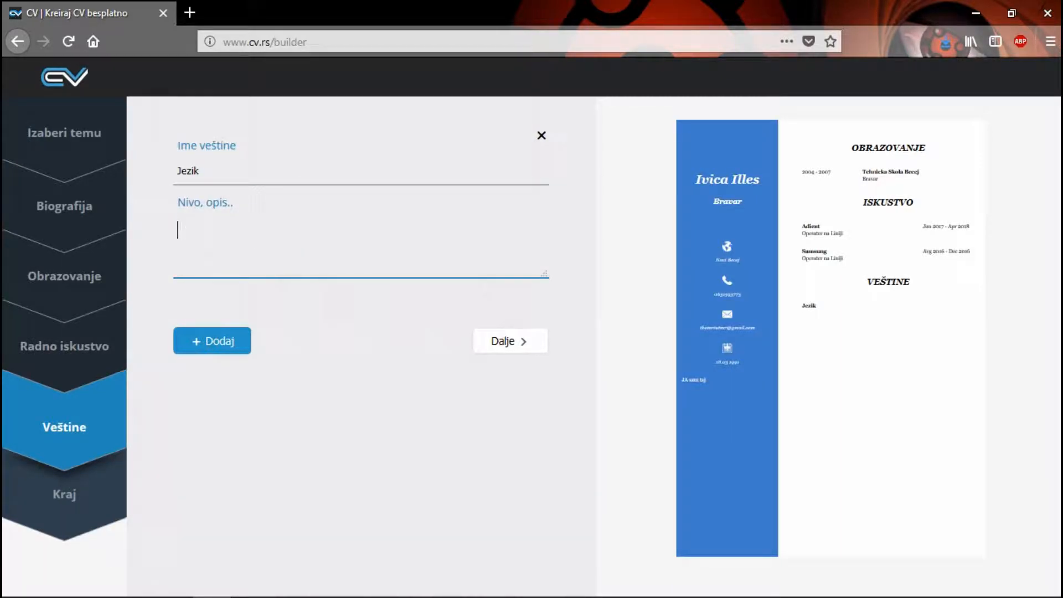
type("Engleski / Odlican")
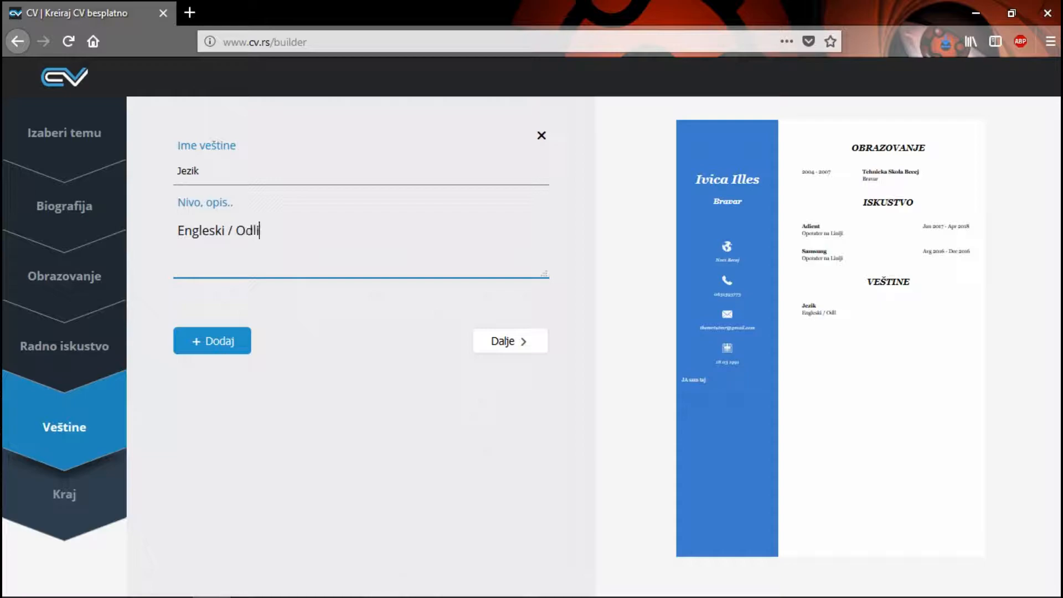
Step: Add the line "Madjarski / Odlican" to the description of the Jezik skill
key("Return")
type("Madjarski ")
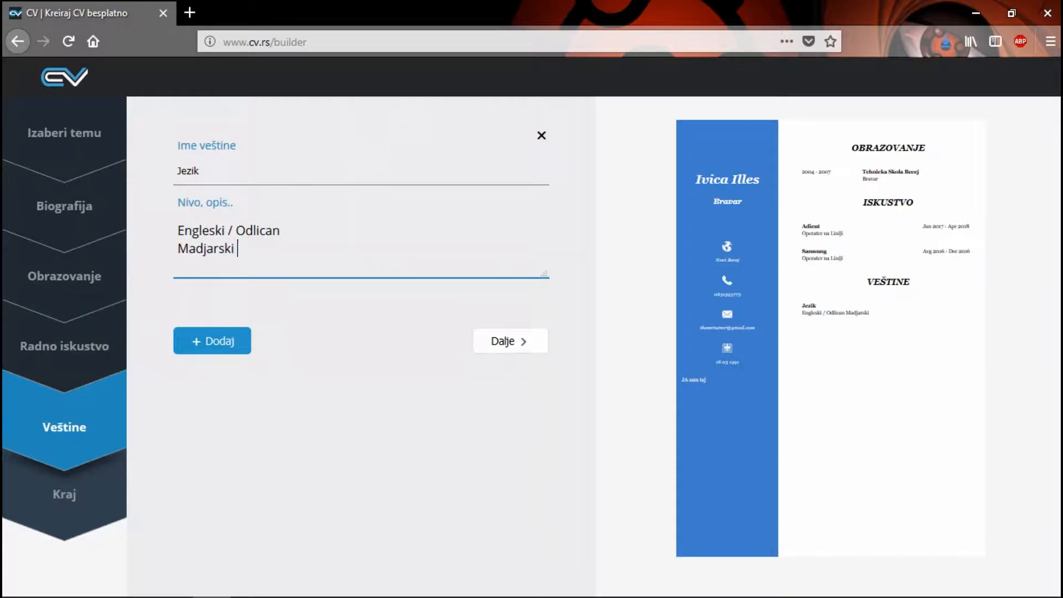
type("/ Odlican")
key("Return")
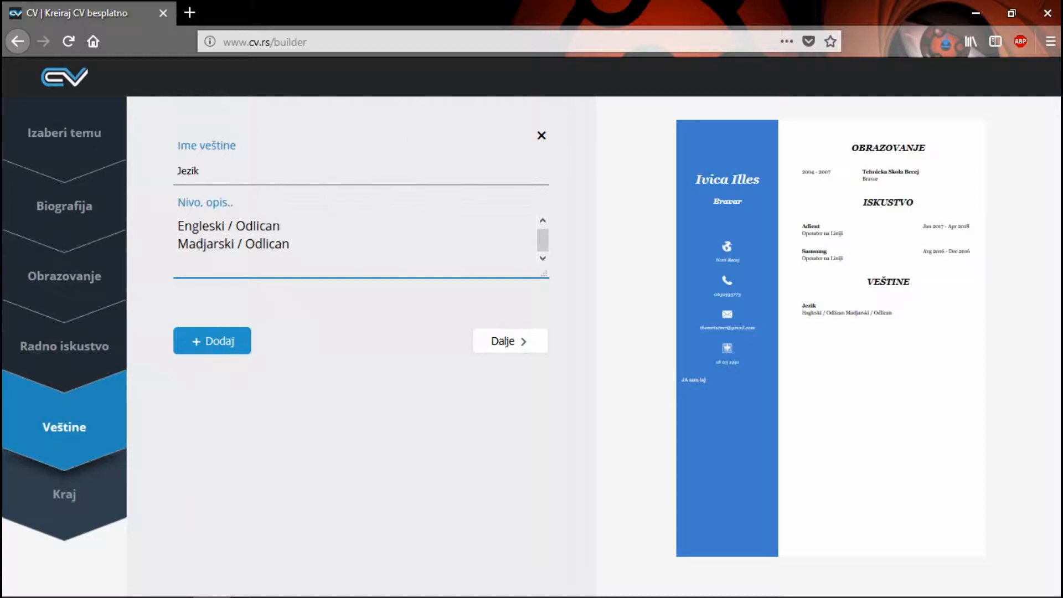
Step: Add the lines "Ceski / Prosecan" and "Slovacki / Prosecan" to the description of the Jezik skill
type("Ceski /")
type(" Od")
key("BackSpace")
key("BackSpace")
type("Prosecan")
key("Return")
type("Slovacki ")
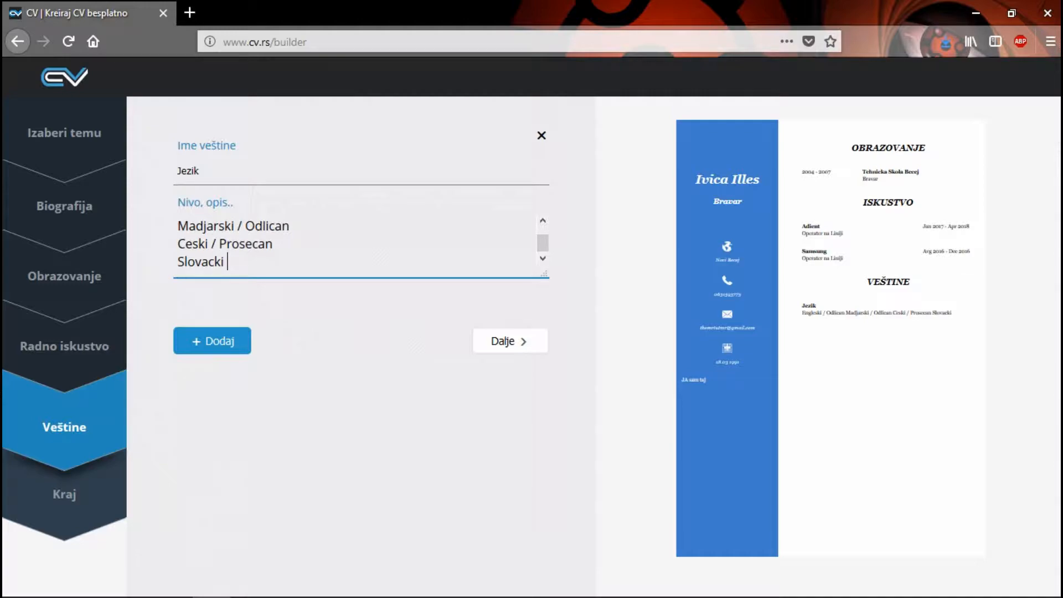
type("/ Prosecan")
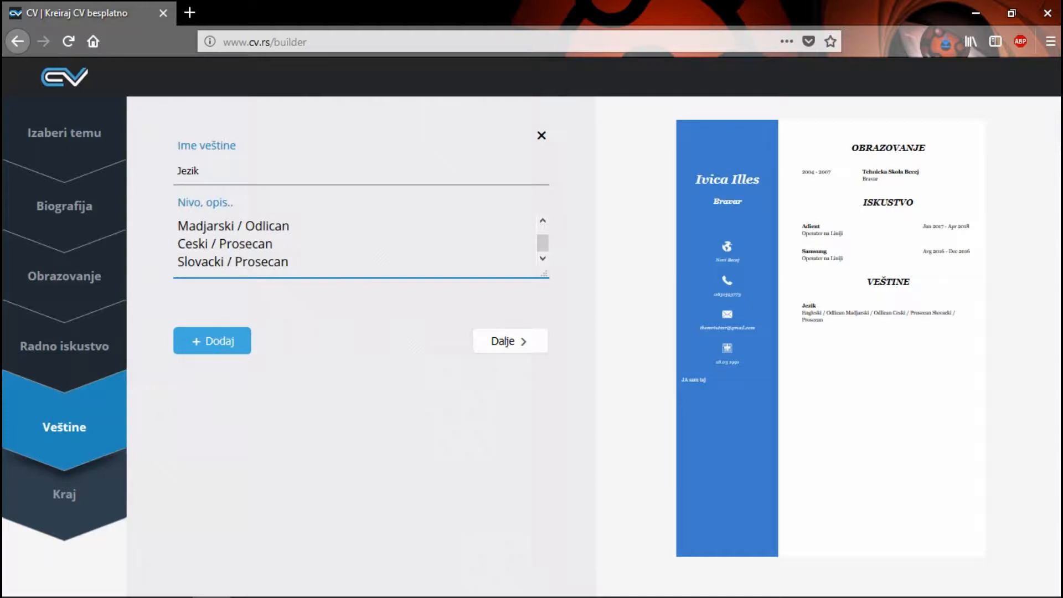
left_click(212, 341)
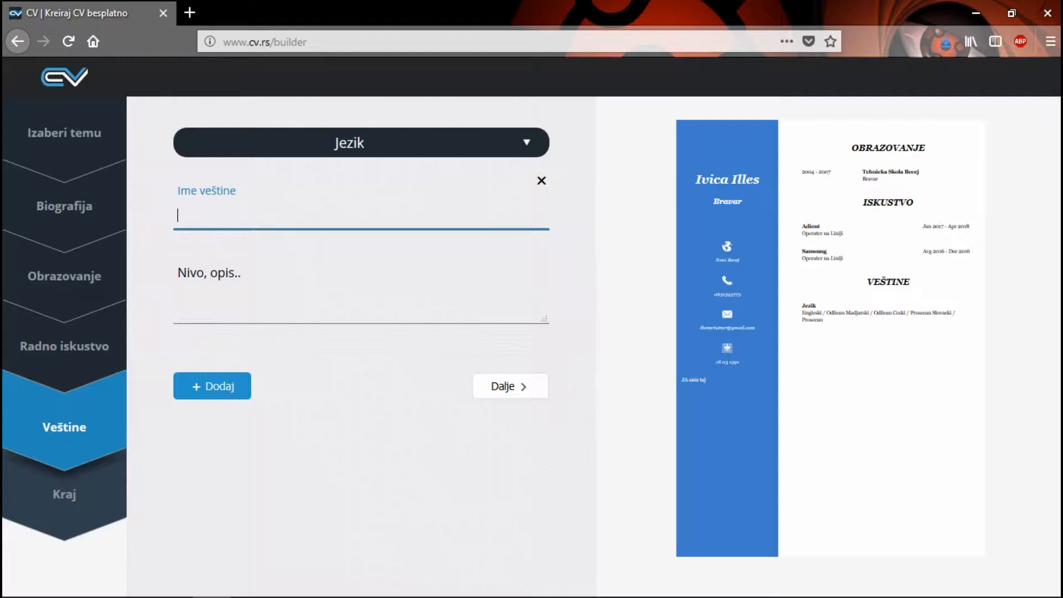
left_click(360, 443)
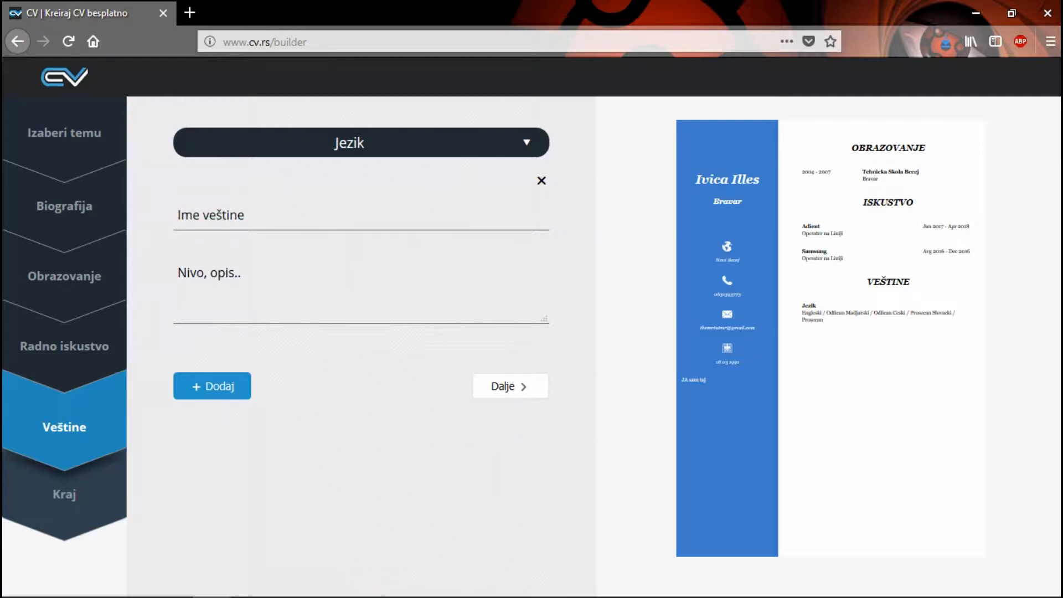
left_click(542, 181)
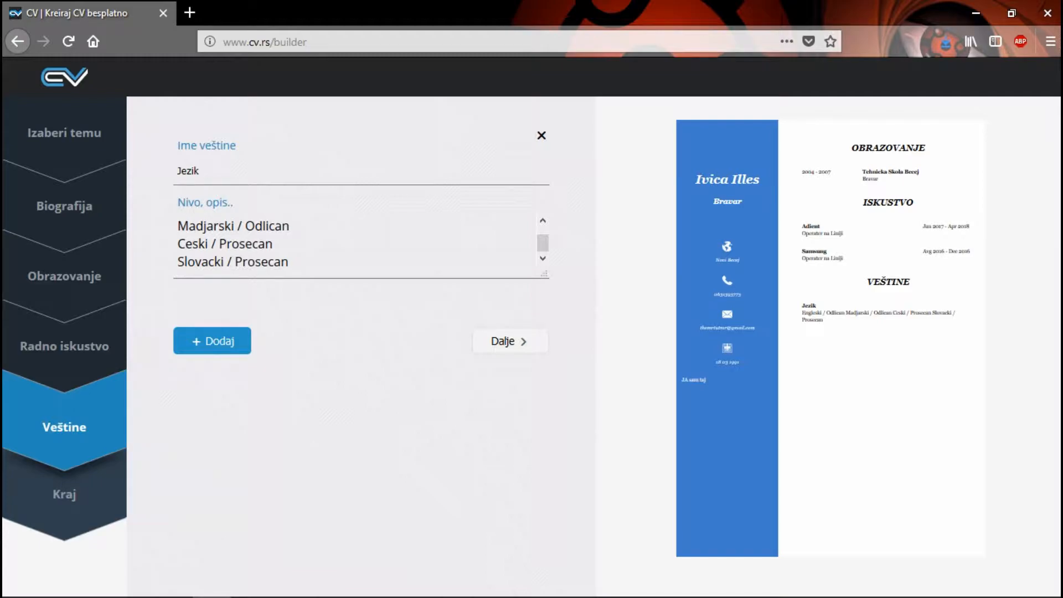
Step: Continue to the final section and download the CV in the blue-sidebar theme as a PDF to the Desktop under its suggested file name
left_click(501, 340)
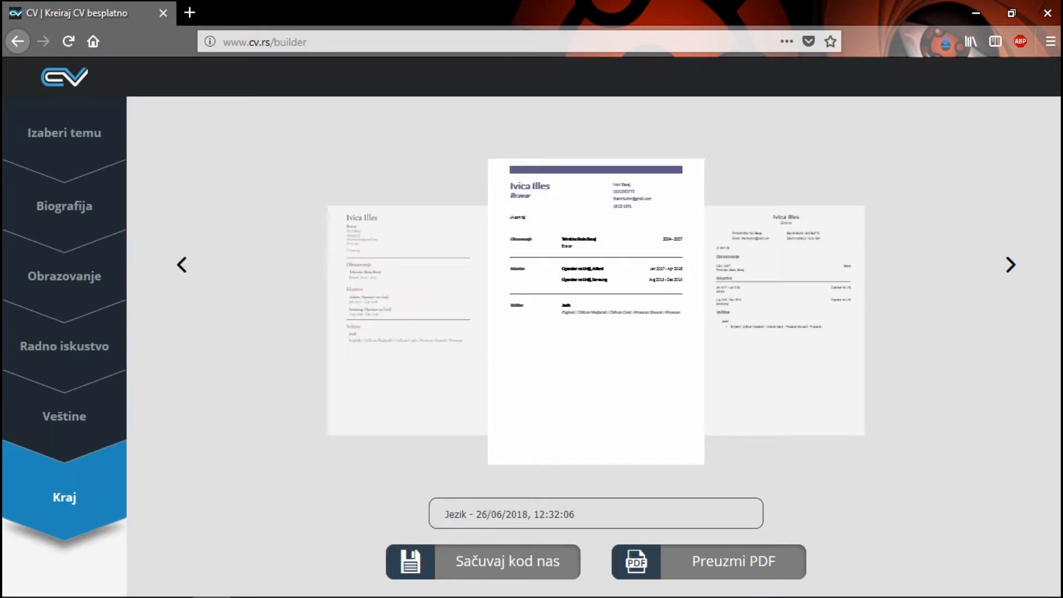
left_click(733, 562)
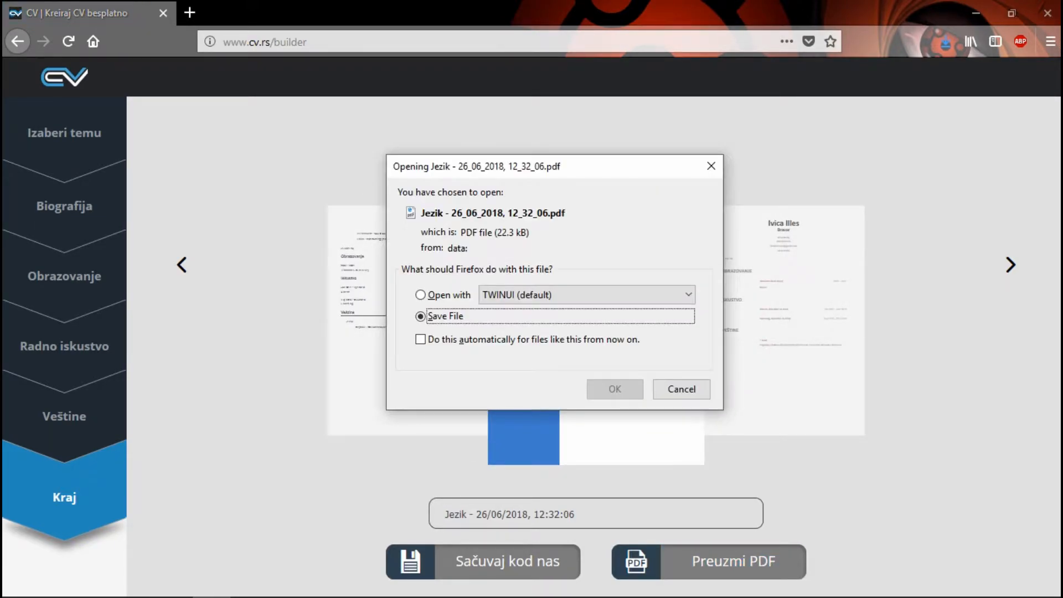
key("Return")
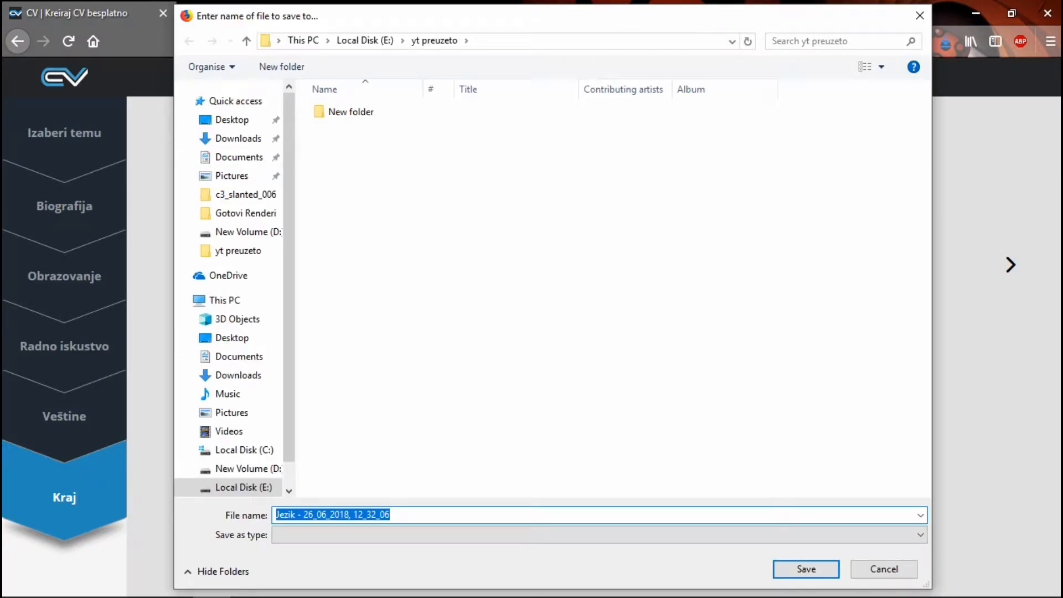
left_click(233, 121)
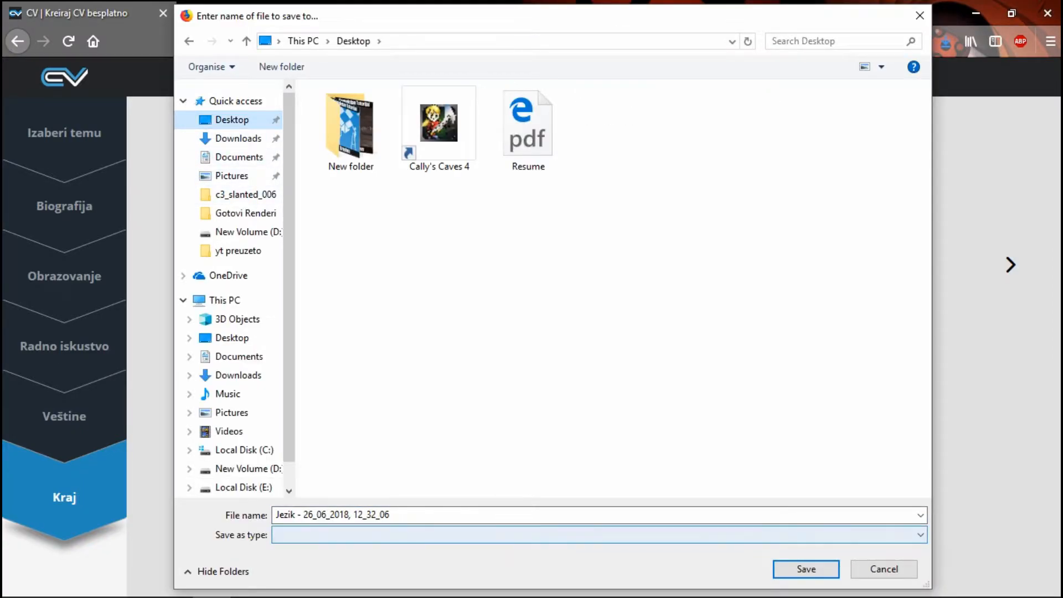
key("Return")
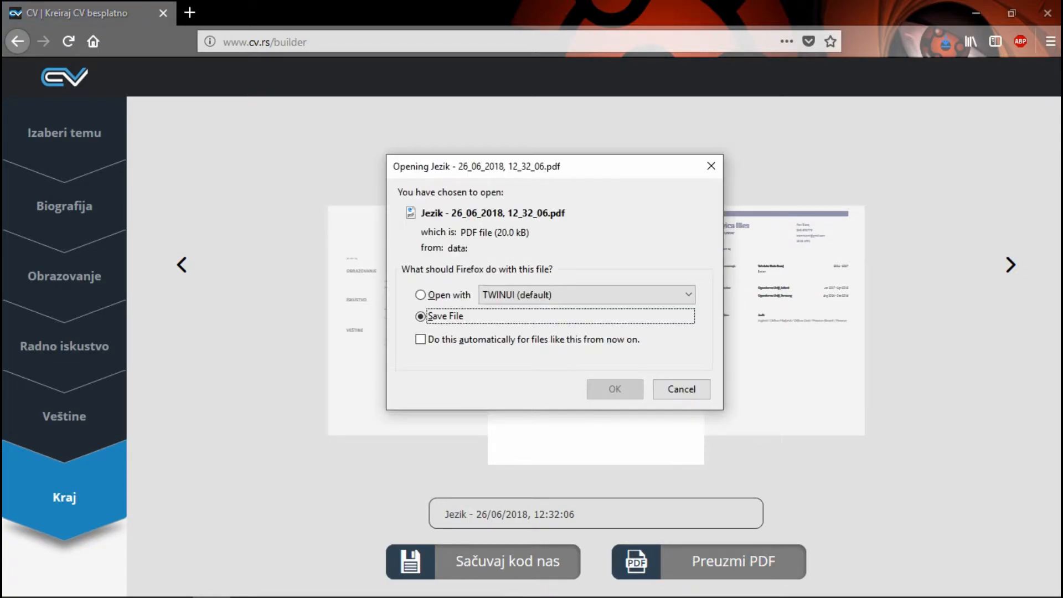
Step: Save the PDF of the dark-red-headings theme to the Desktop as "Jezik - 26_06_2018, 12_32_061"
left_click(615, 389)
left_click(391, 515)
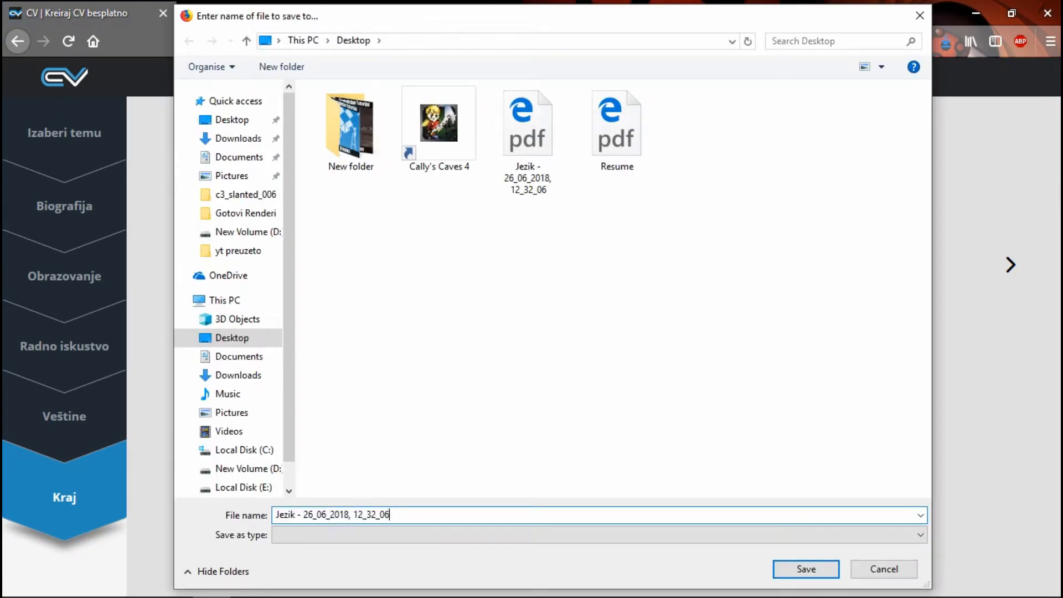
type("1")
left_click(806, 569)
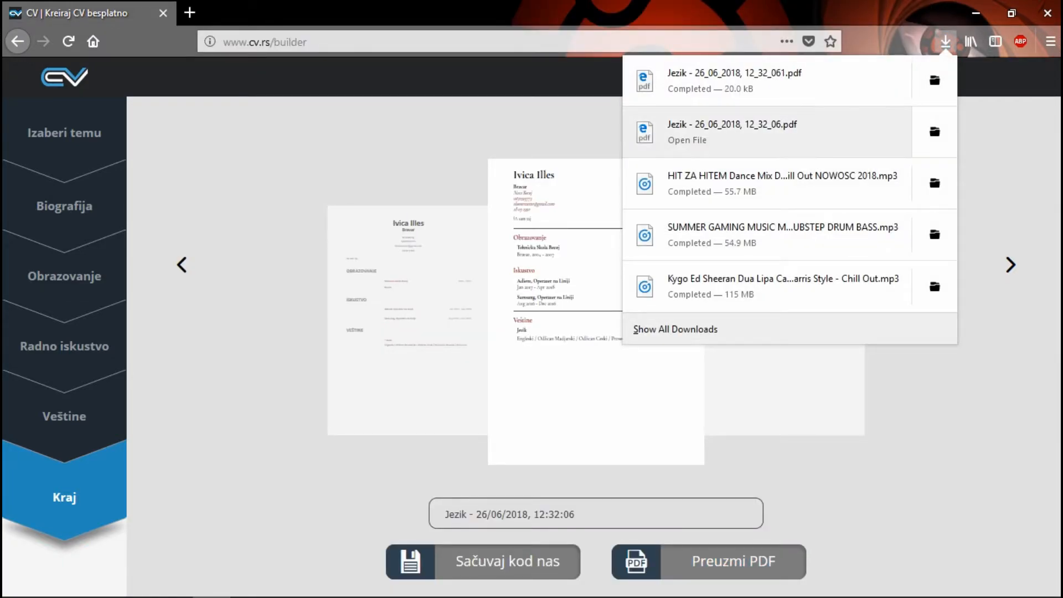
Step: Minimize the browser, group the first downloaded CV PDF with the other PDFs on the desktop, and open it in Microsoft Edge
left_click(976, 13)
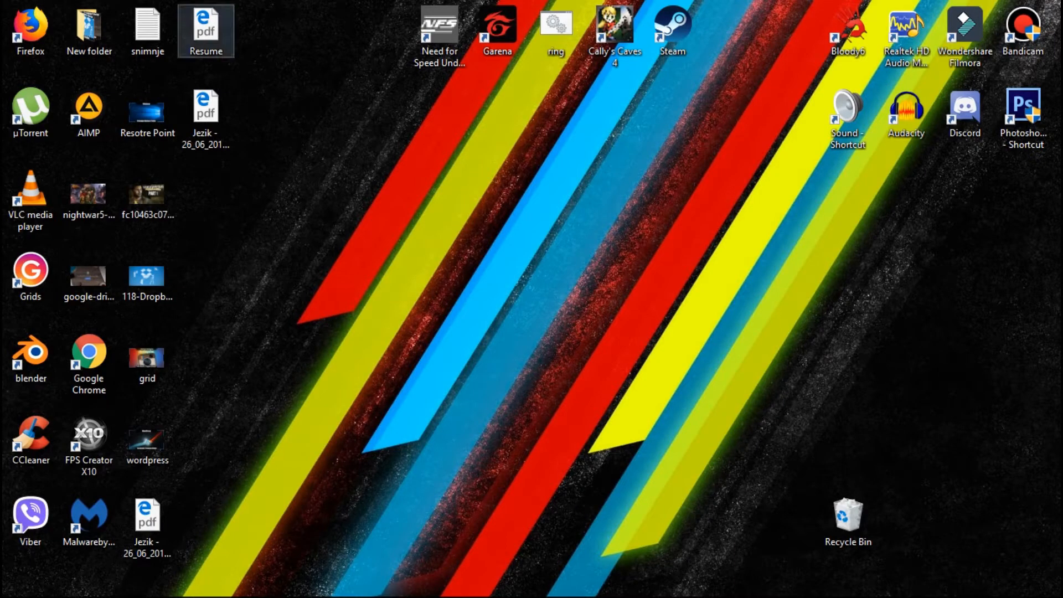
left_click_drag(148, 521, 206, 199)
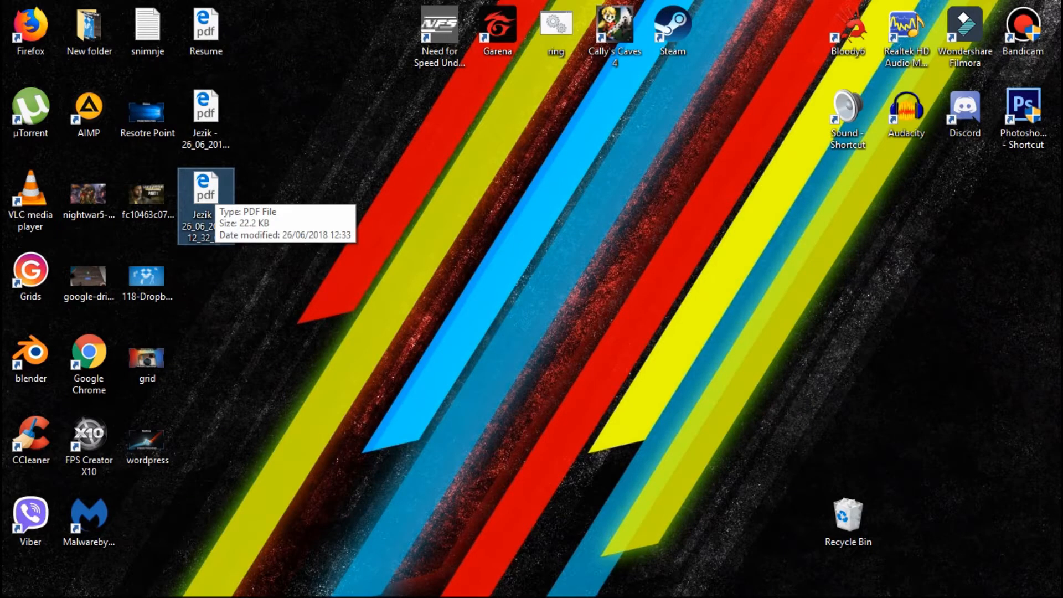
double_click(213, 195)
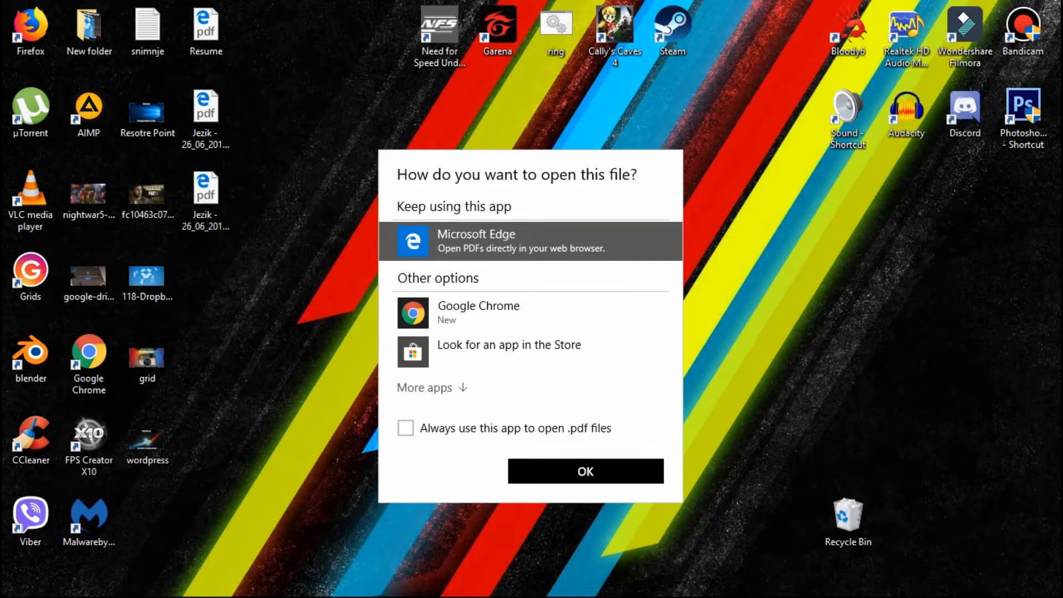
left_click(586, 471)
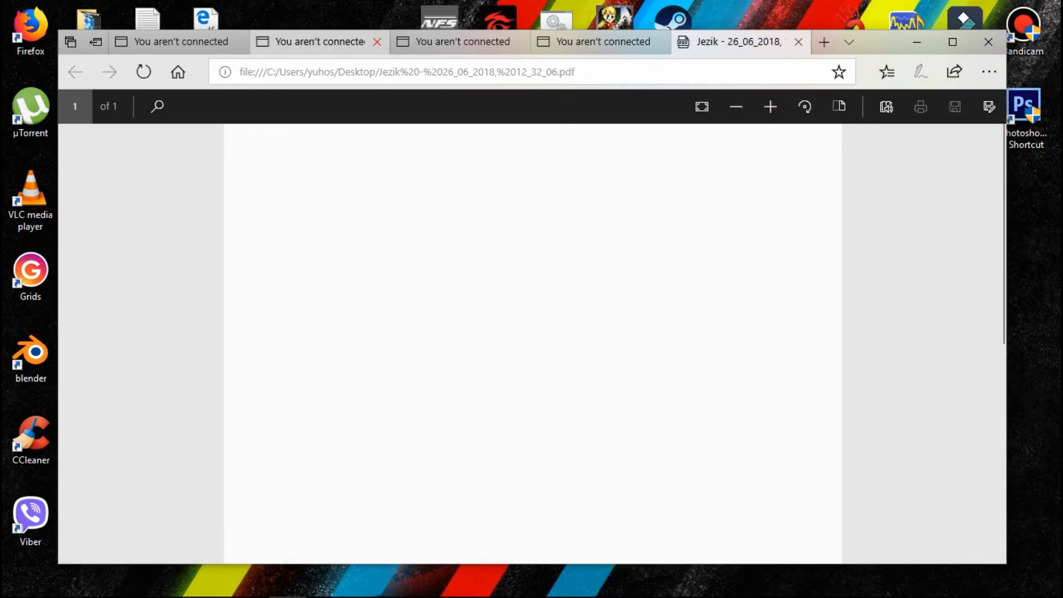
Step: Close the "You aren't connected" tabs beside the CV PDF and maximize the Edge window
left_click(377, 42)
left_click(378, 42)
left_click(378, 42)
left_click(252, 42)
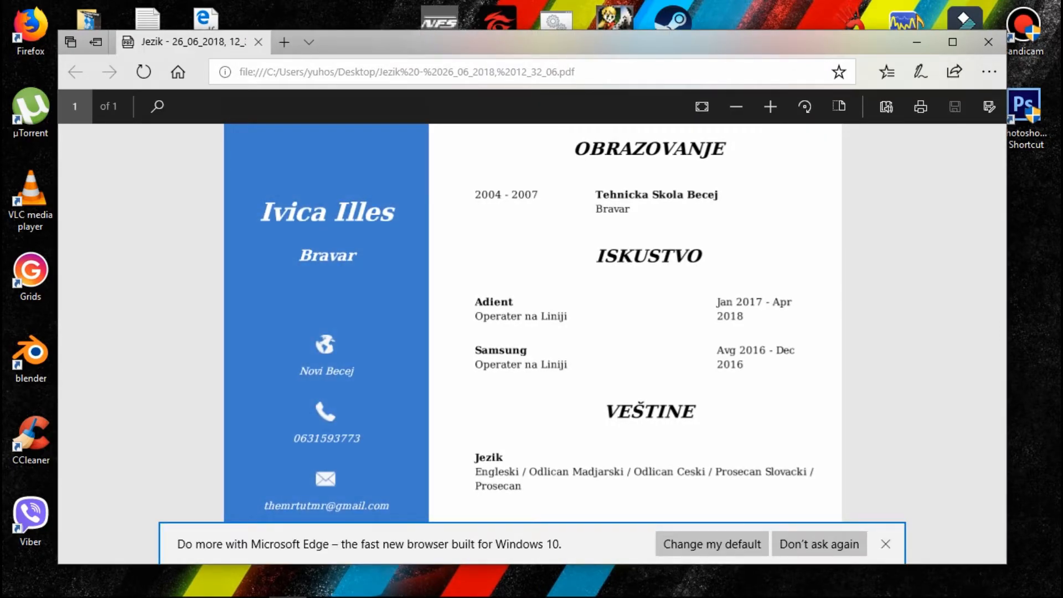
left_click(953, 42)
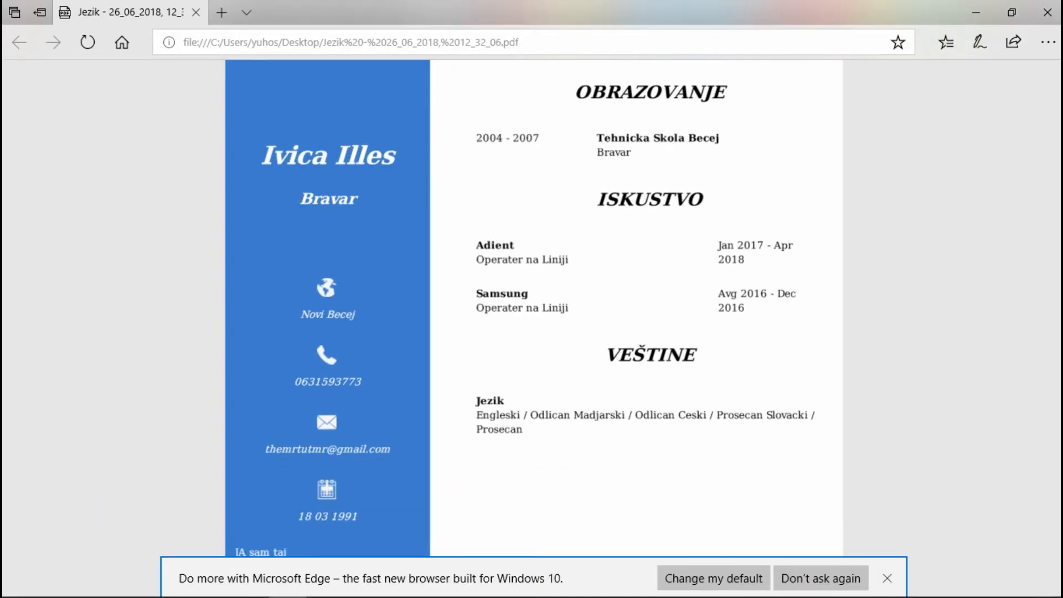
Step: Look over the whole blue-sidebar CV page, from the education section down to the end of the page
scroll(534, 311, "down", 5)
scroll(535, 327, "up", 4)
scroll(534, 327, "up", 2)
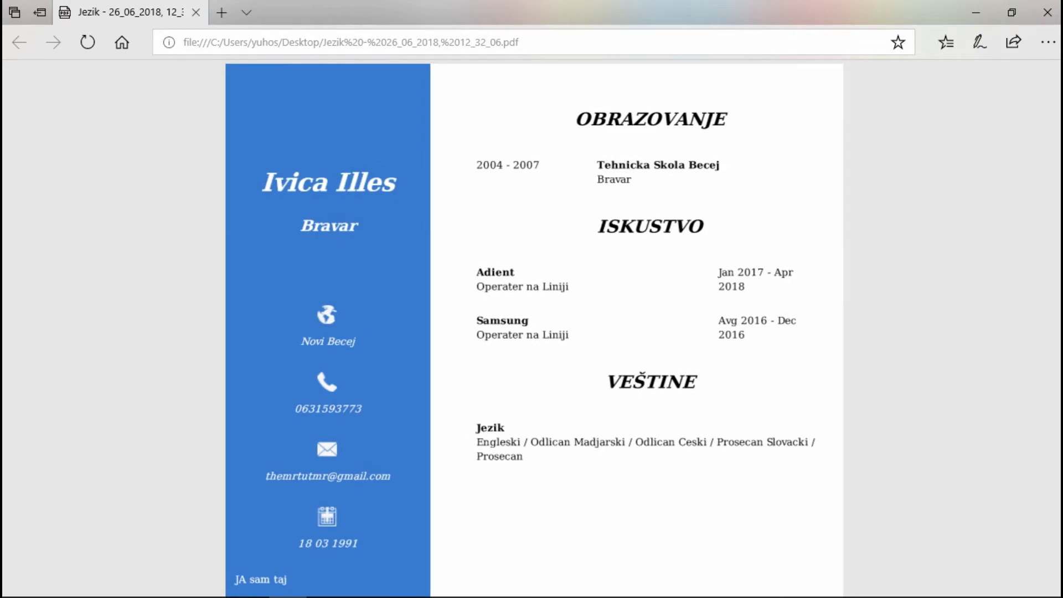
scroll(534, 327, "down", 1)
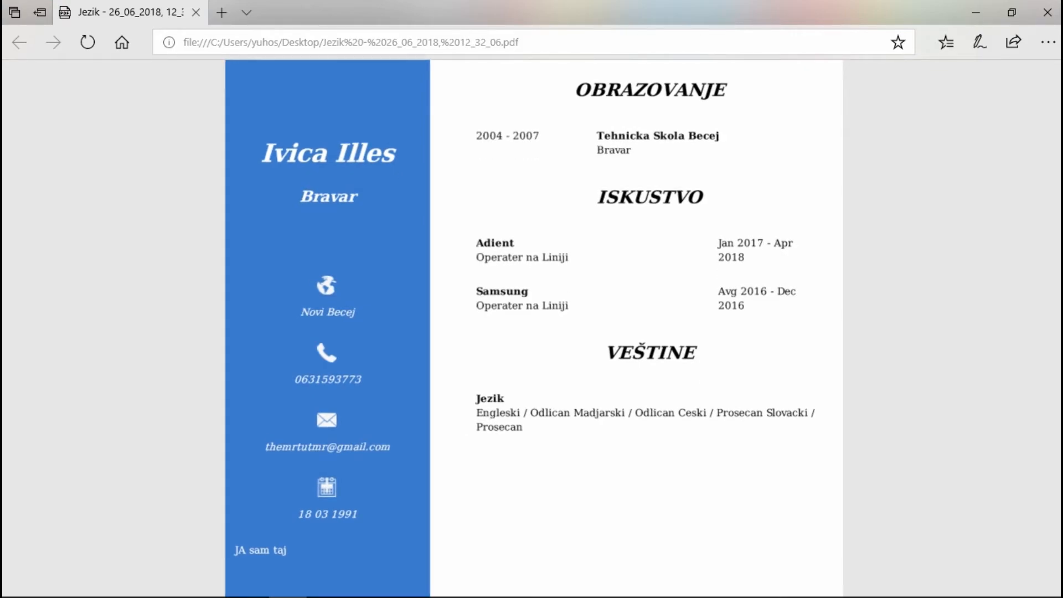
scroll(534, 327, "down", 4)
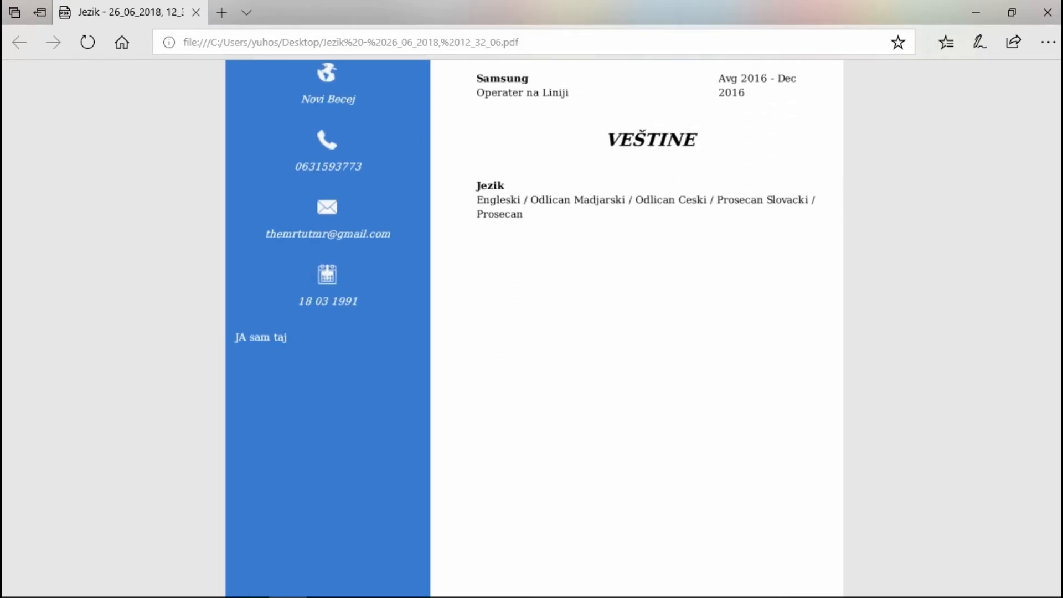
scroll(535, 327, "up", 5)
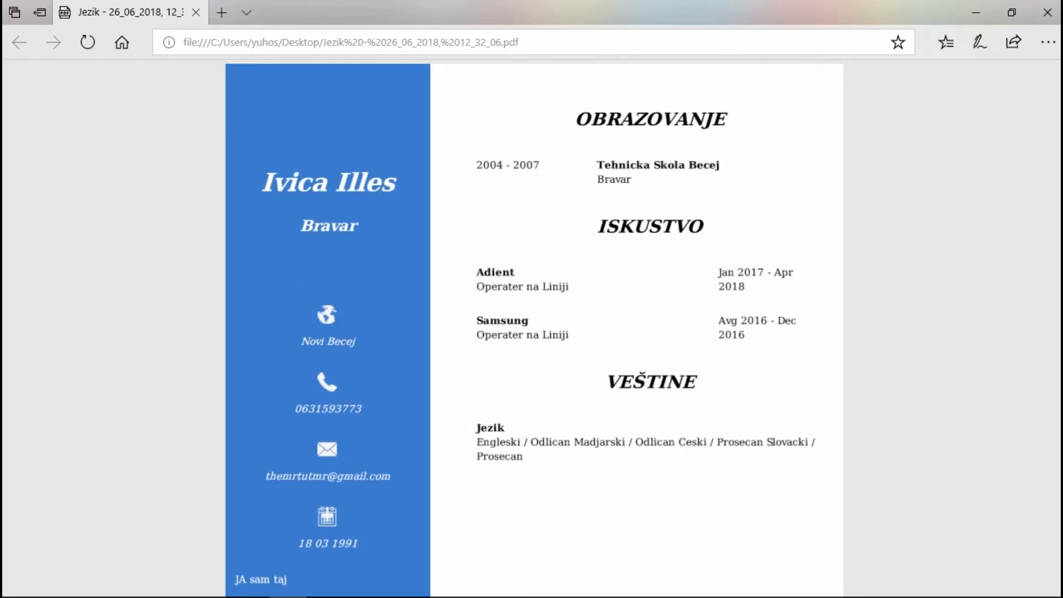
scroll(535, 326, "down", 3)
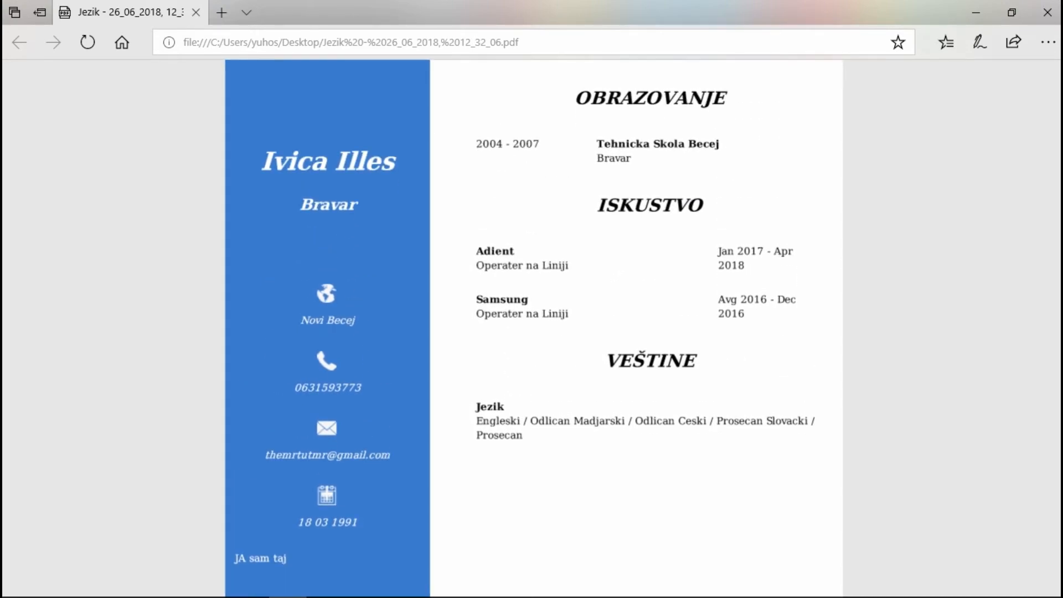
scroll(534, 327, "up", 1)
scroll(534, 327, "up", 2)
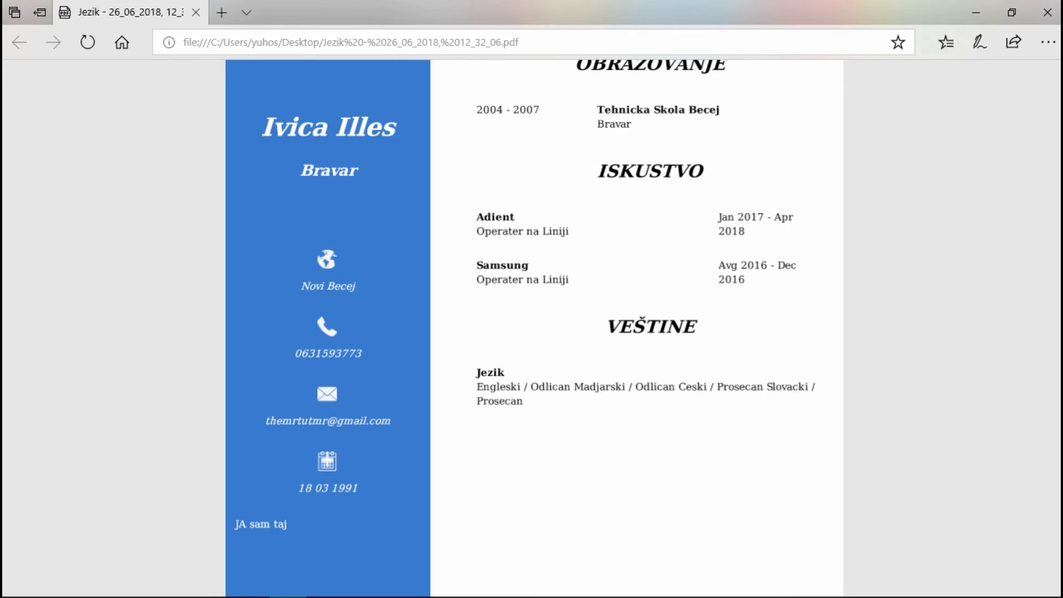
scroll(534, 327, "down", 7)
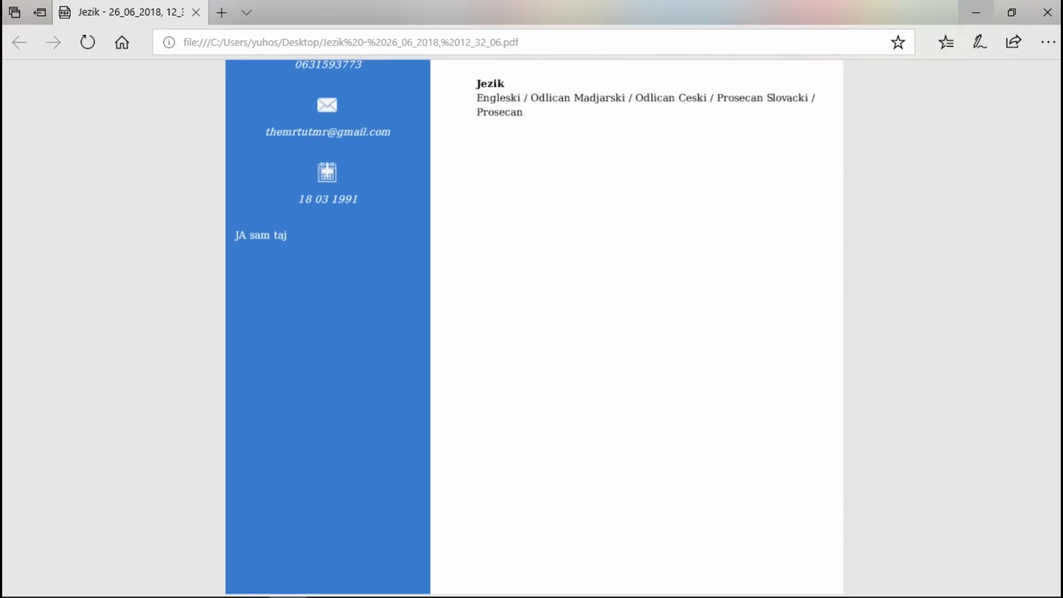
Step: Minimize Edge, open the second CV PDF, "Jezik - 26_06_2018, 12_32_061", from the desktop, and look over its page
left_click(975, 12)
double_click(206, 194)
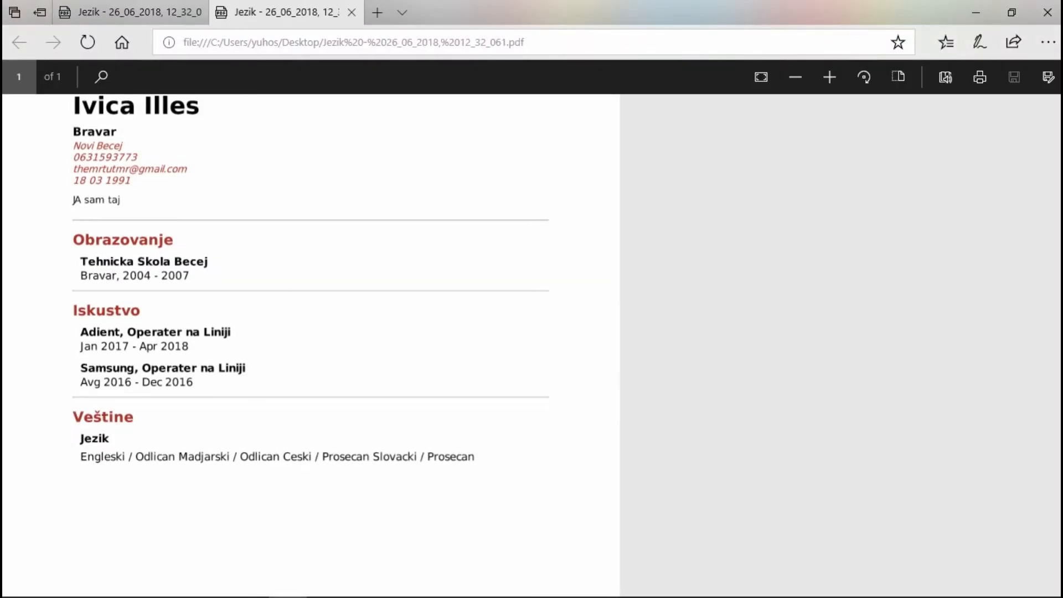
scroll(534, 333, "down", 4)
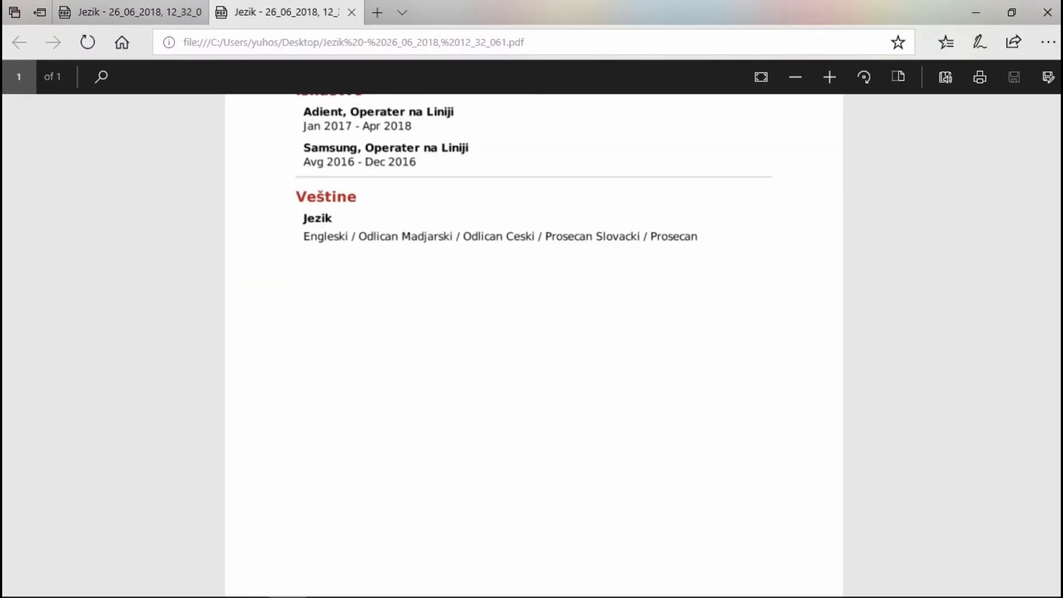
scroll(534, 333, "up", 4)
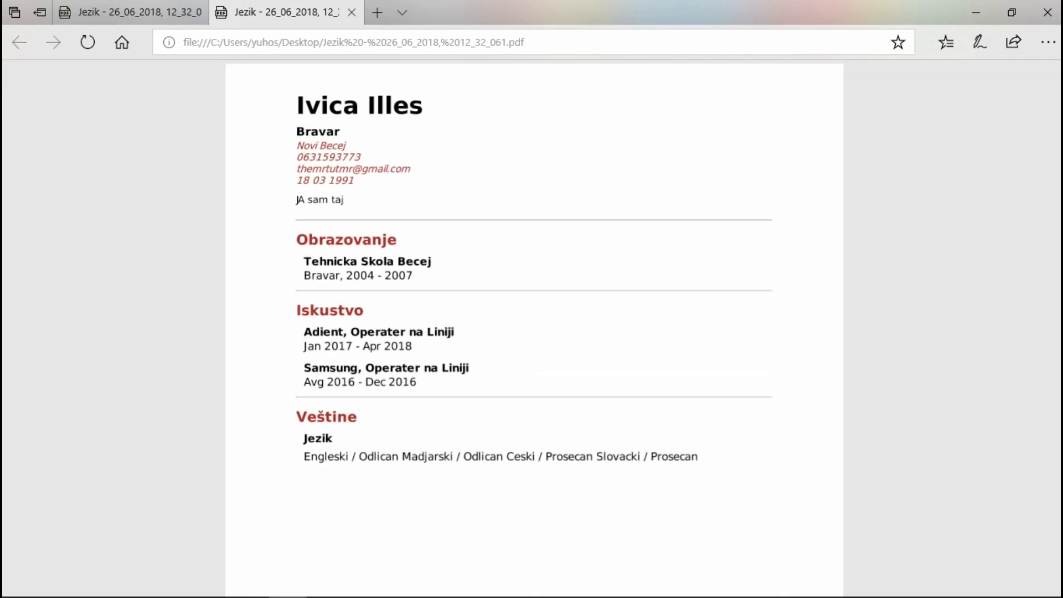